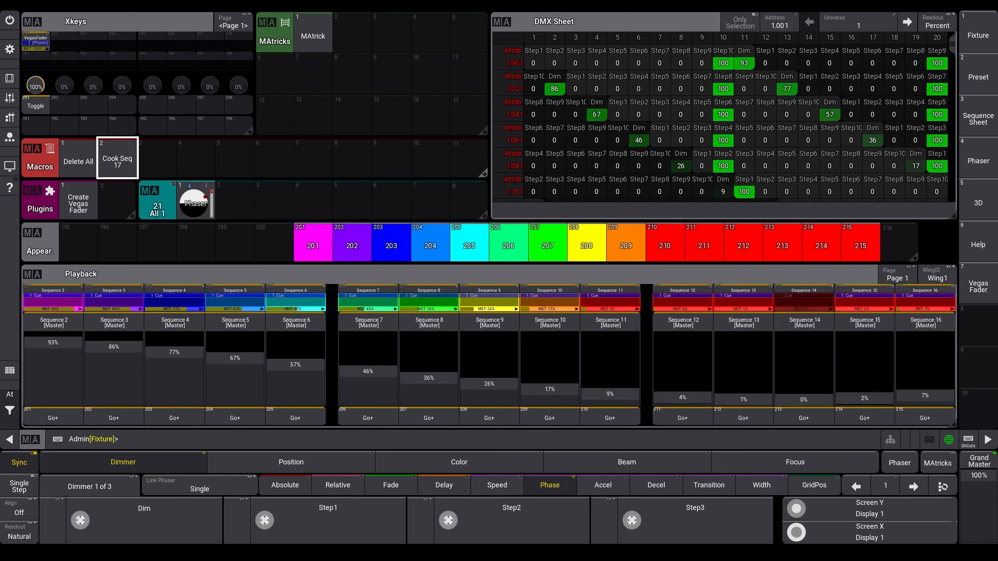
- Examine the patch's attribute definitions, down to the custom Step1 to Step10 attributes at the end of the list
key("m")
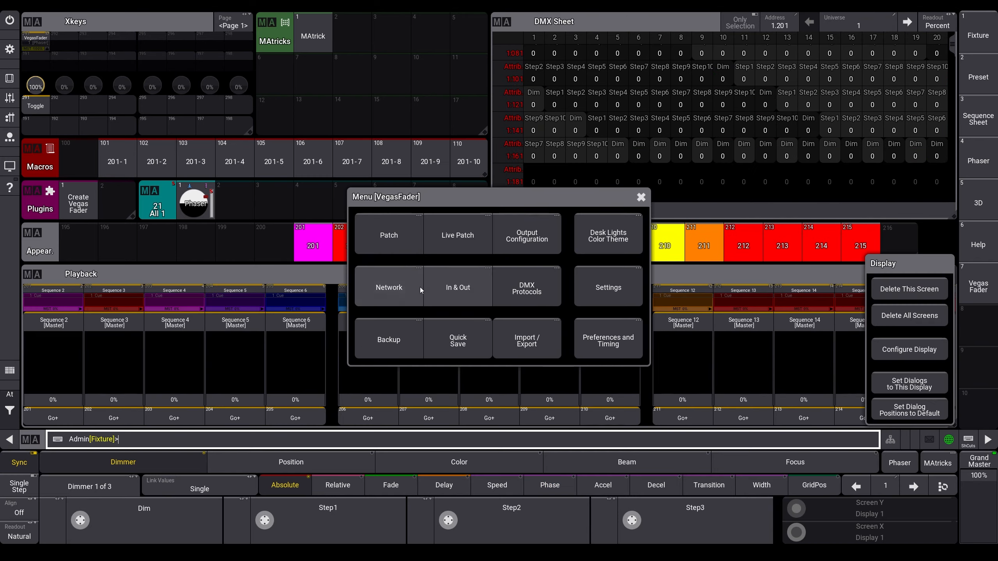
left_click(402, 234)
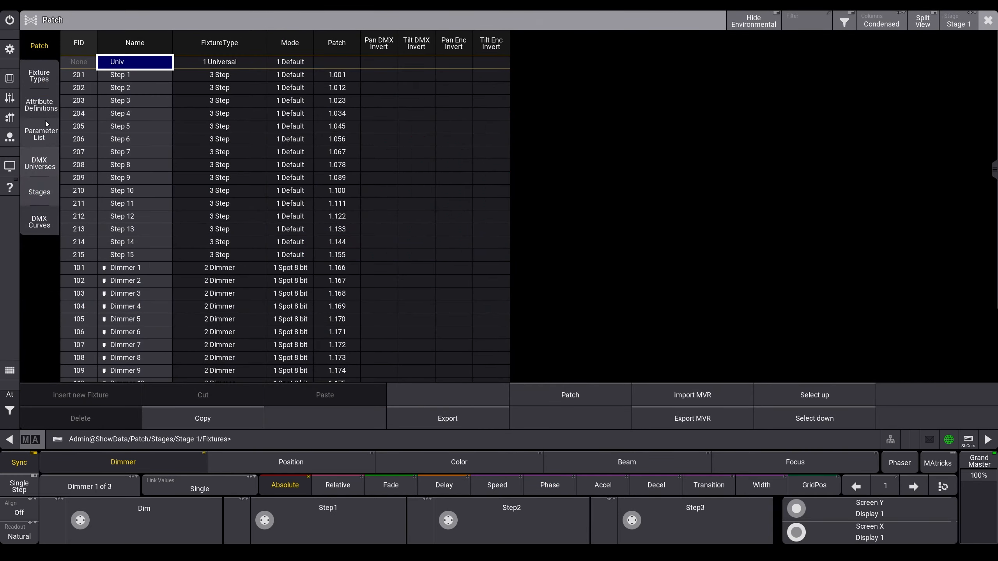
left_click(44, 103)
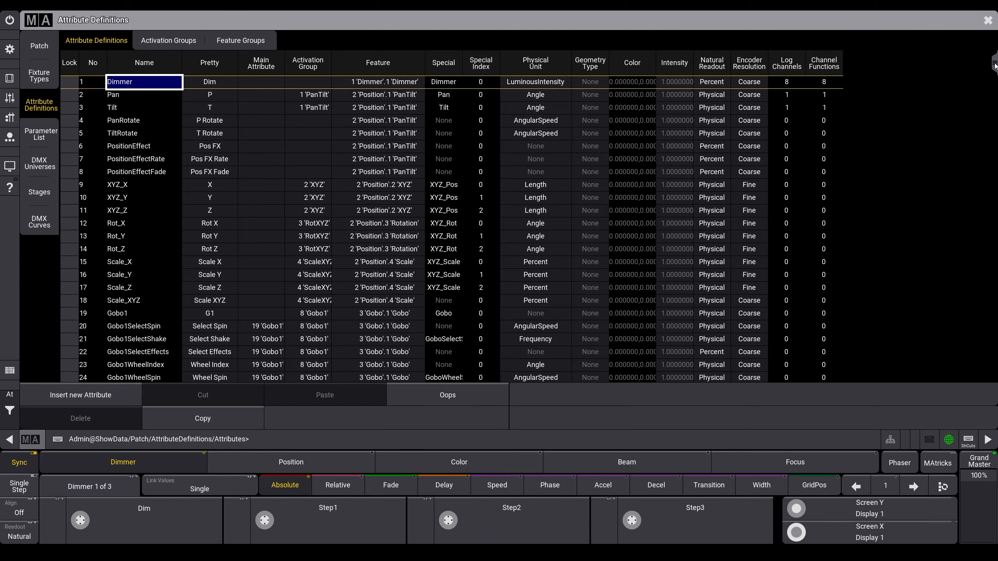
left_click_drag(995, 63, 994, 372)
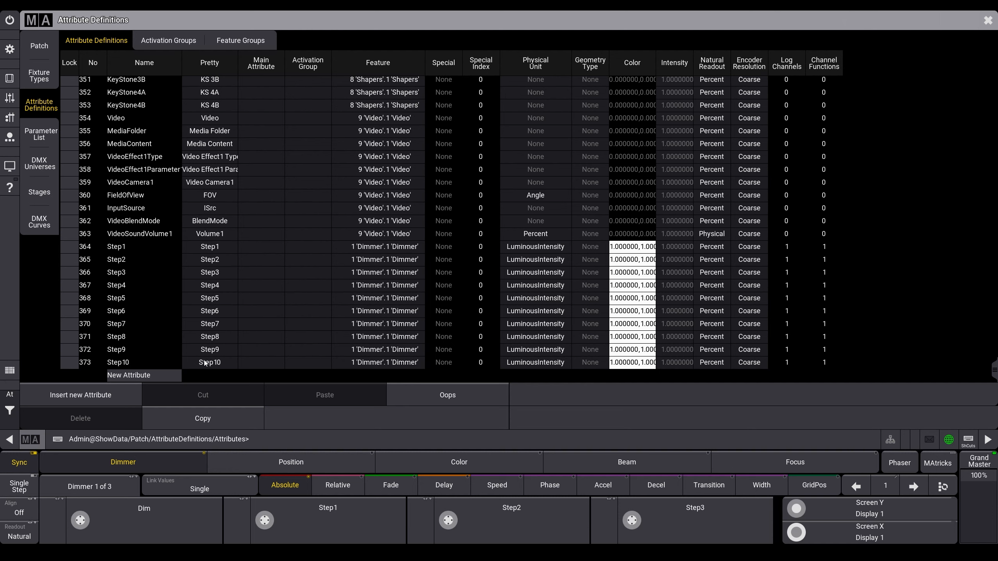
- Examine the shapes of the custom DMX curves step1 to step10 and read their warning summary
left_click(39, 222)
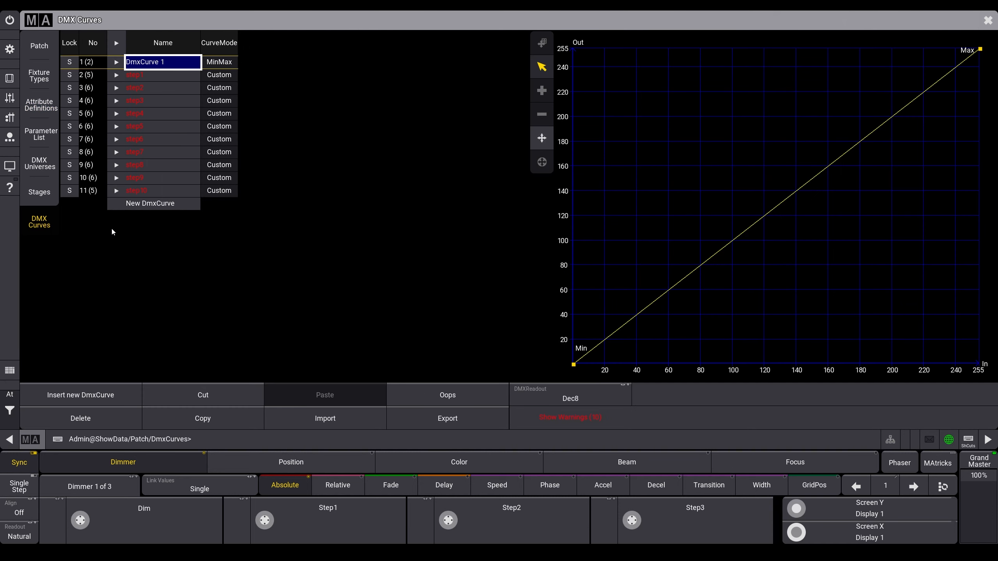
left_click(136, 76)
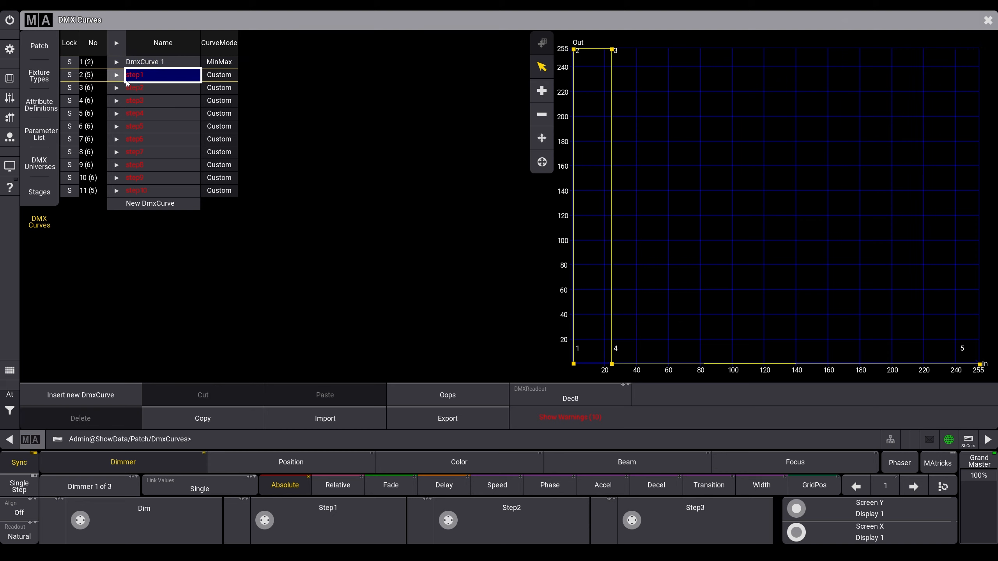
left_click(134, 87)
left_click(145, 97)
left_click(150, 112)
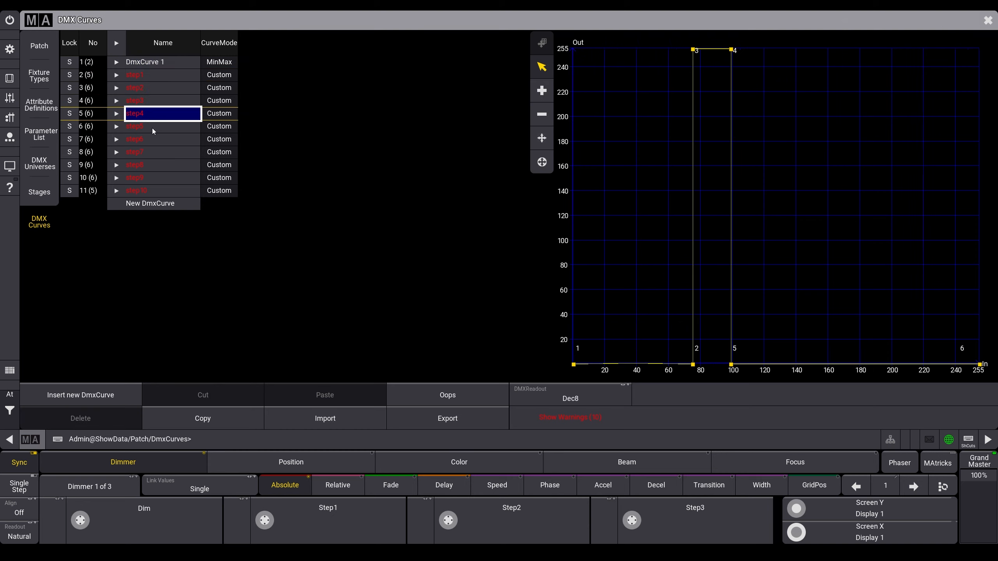
left_click(152, 127)
left_click(151, 140)
left_click(153, 152)
left_click(154, 166)
left_click(152, 178)
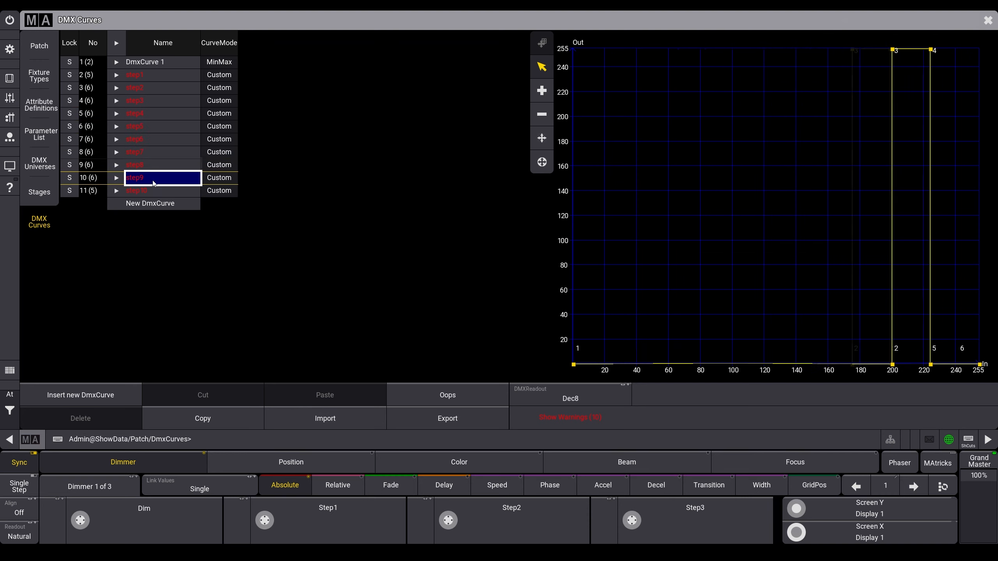
left_click(153, 189)
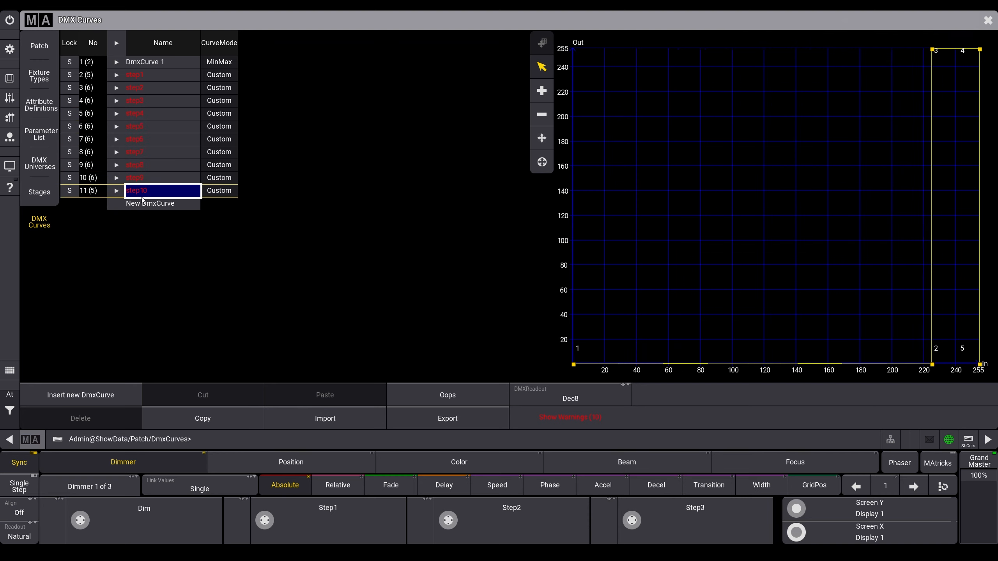
left_click(583, 419)
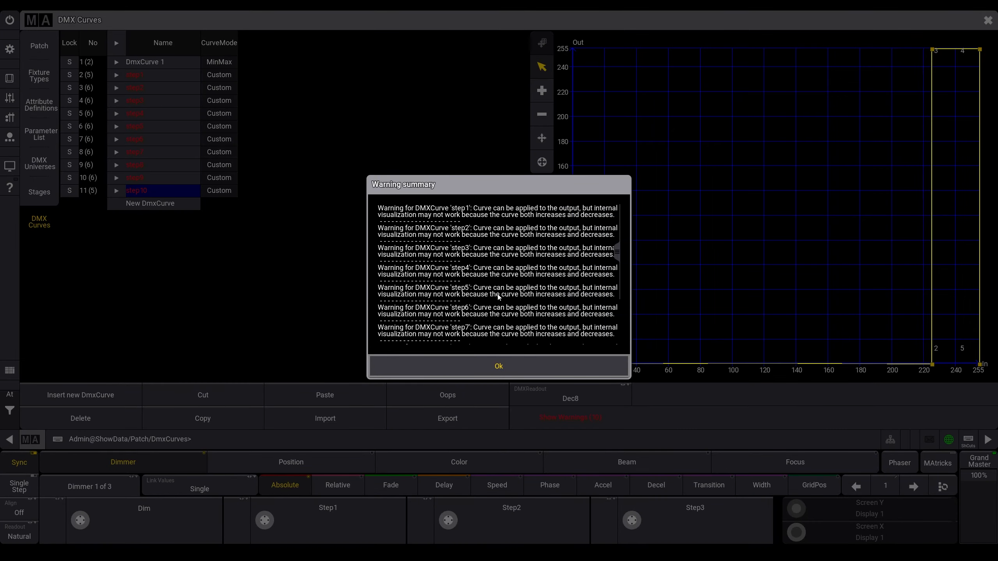
left_click(518, 366)
- Examine the DMX channels and relations in the Default mode of the Step fixture type
left_click(40, 76)
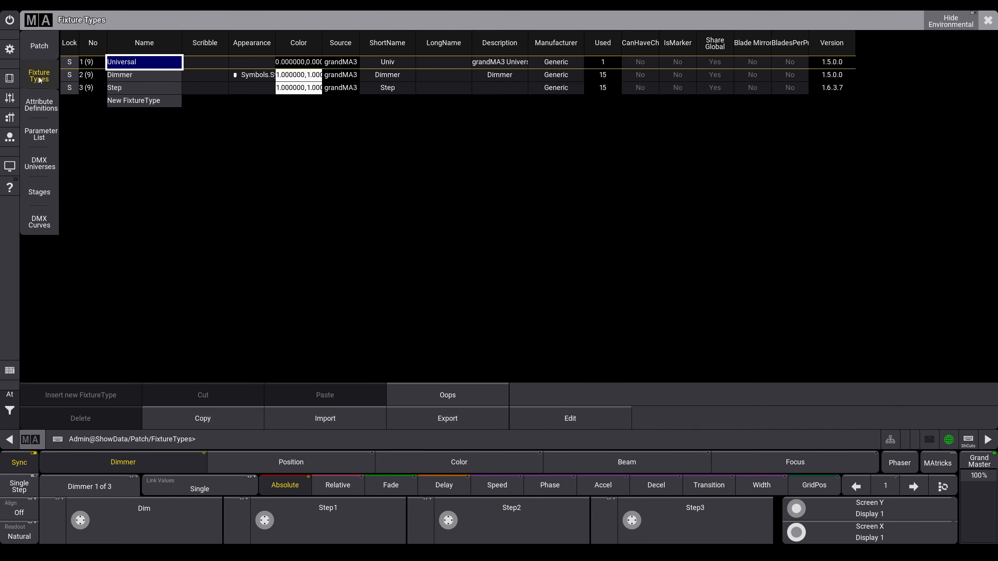
left_click(178, 88)
left_click(569, 418)
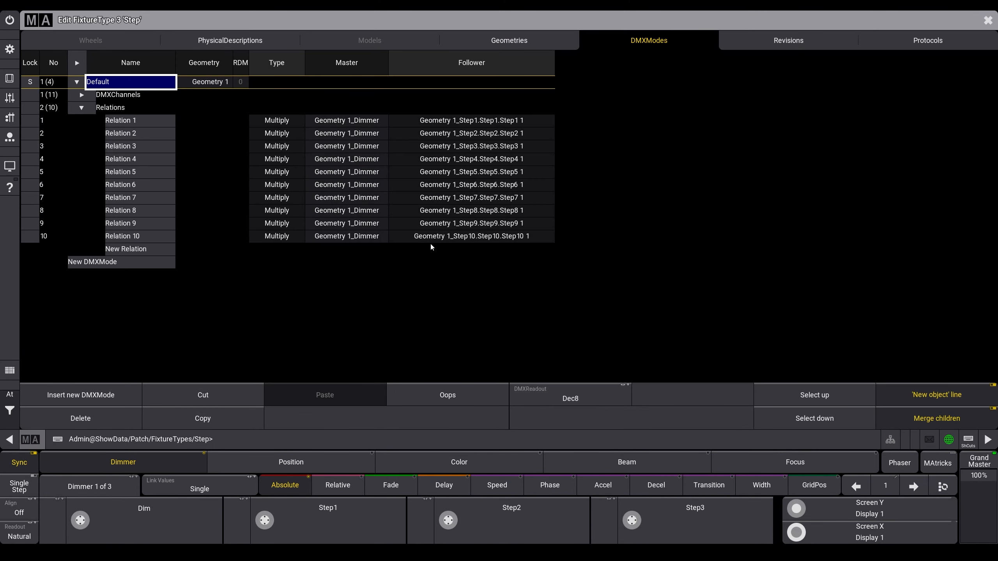
left_click(82, 107)
left_click(82, 94)
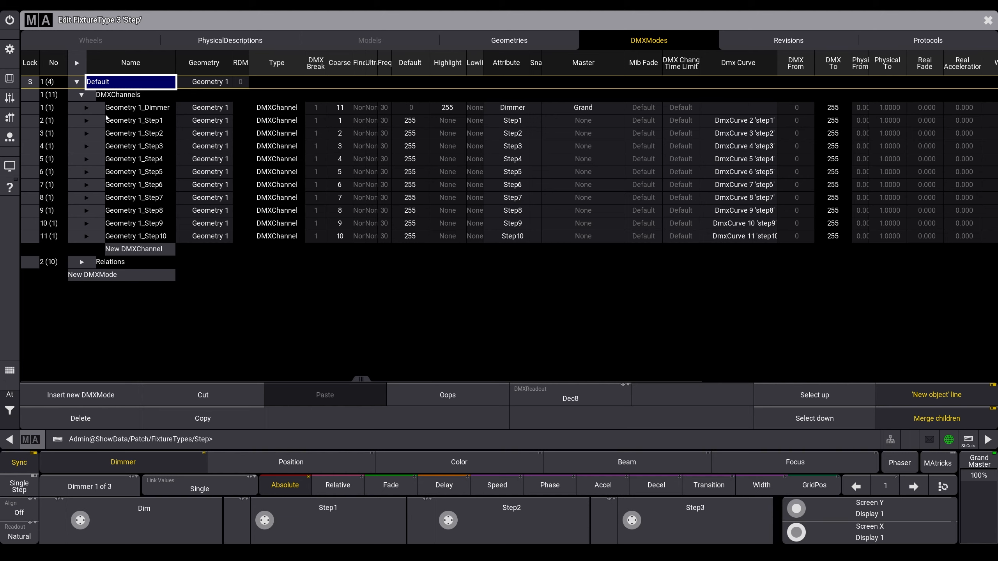
left_click(82, 94)
left_click(81, 107)
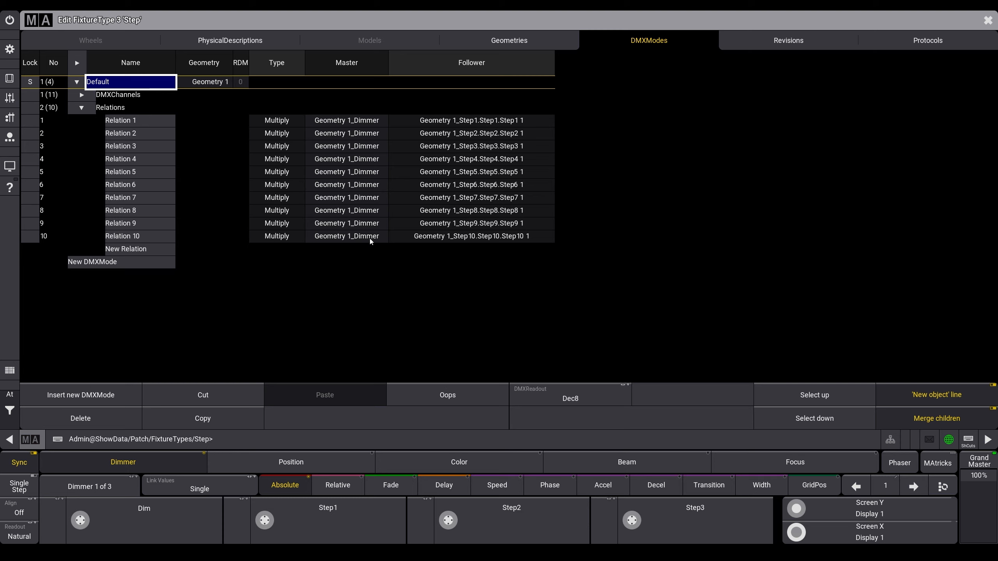
left_click(987, 20)
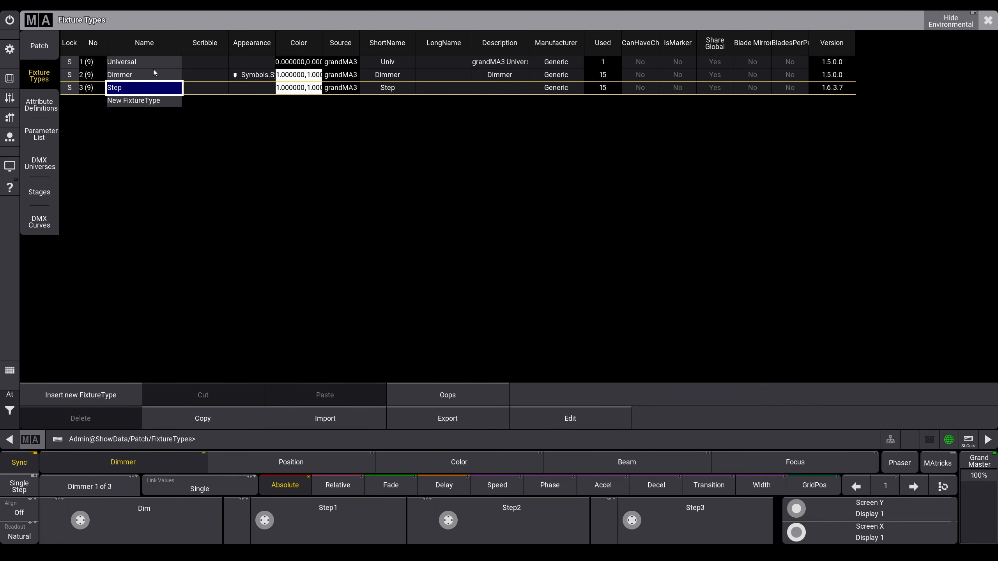
- Review the patched Step fixtures 201 to 215 and the Dimmer fixtures starting at 101
left_click(39, 46)
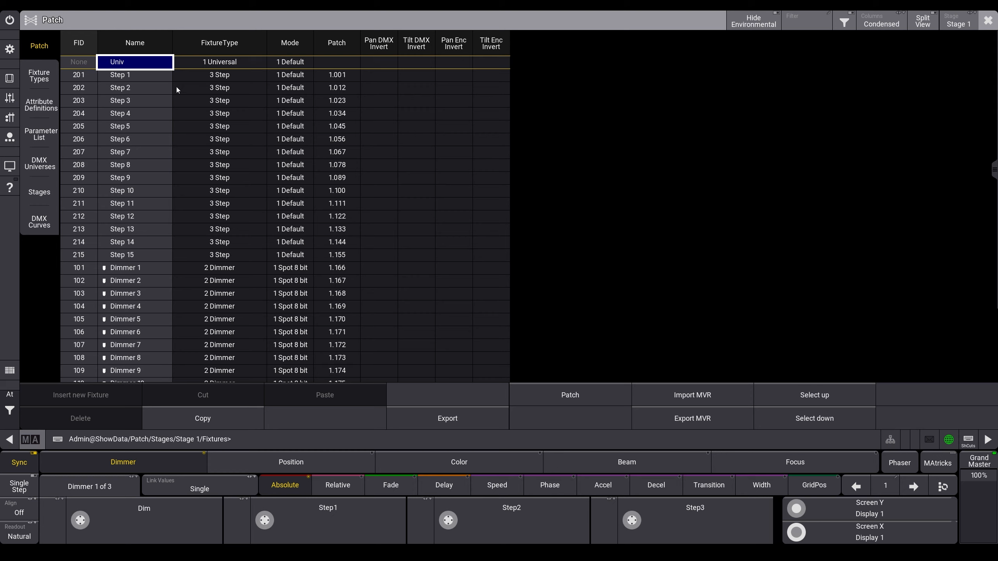
left_click(154, 75)
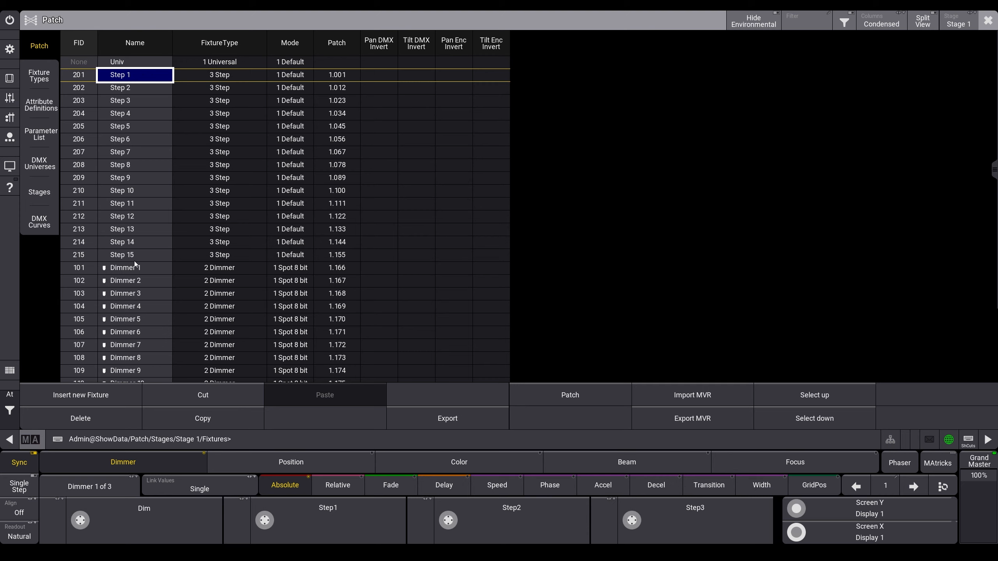
left_click(151, 256)
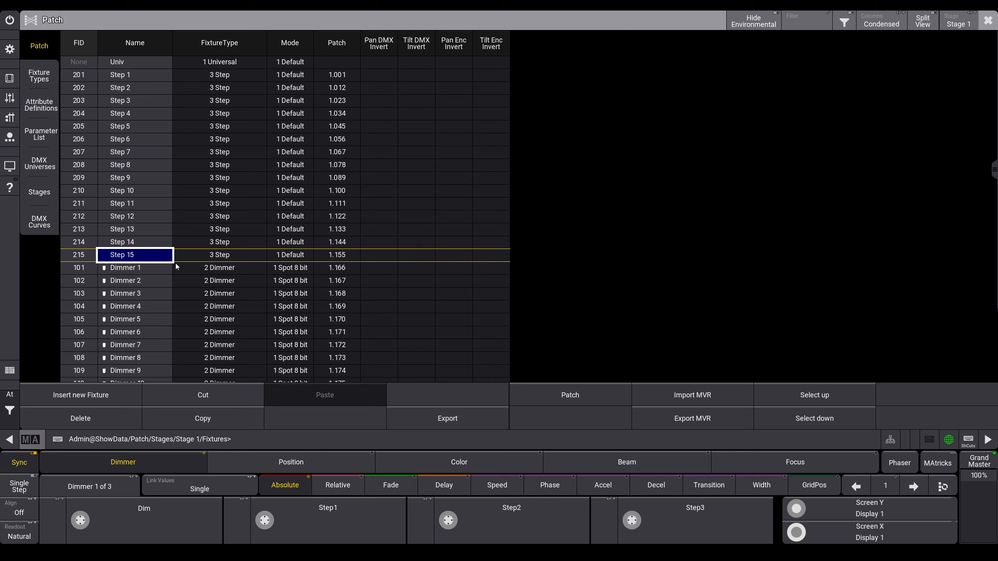
left_click(168, 270)
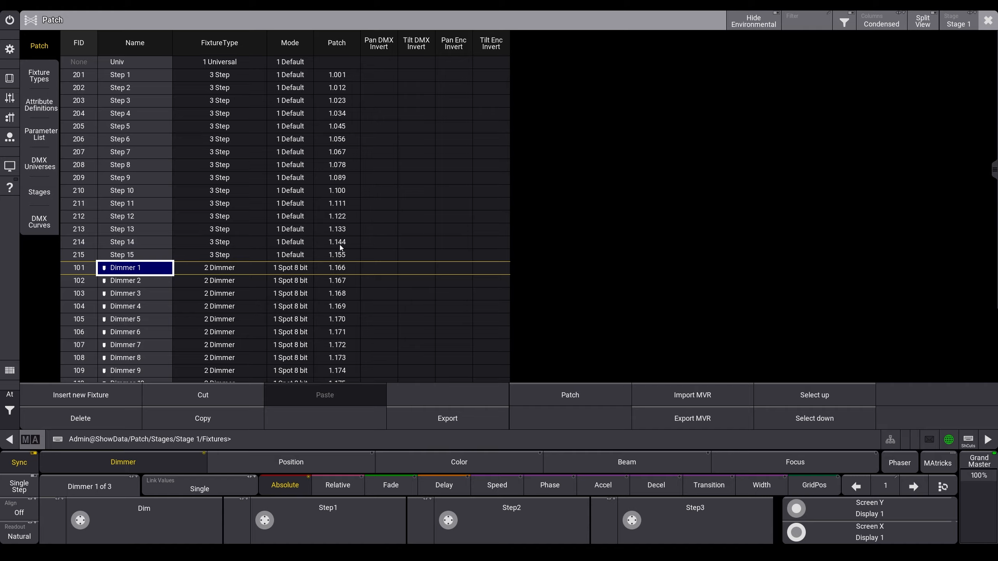
left_click(988, 20)
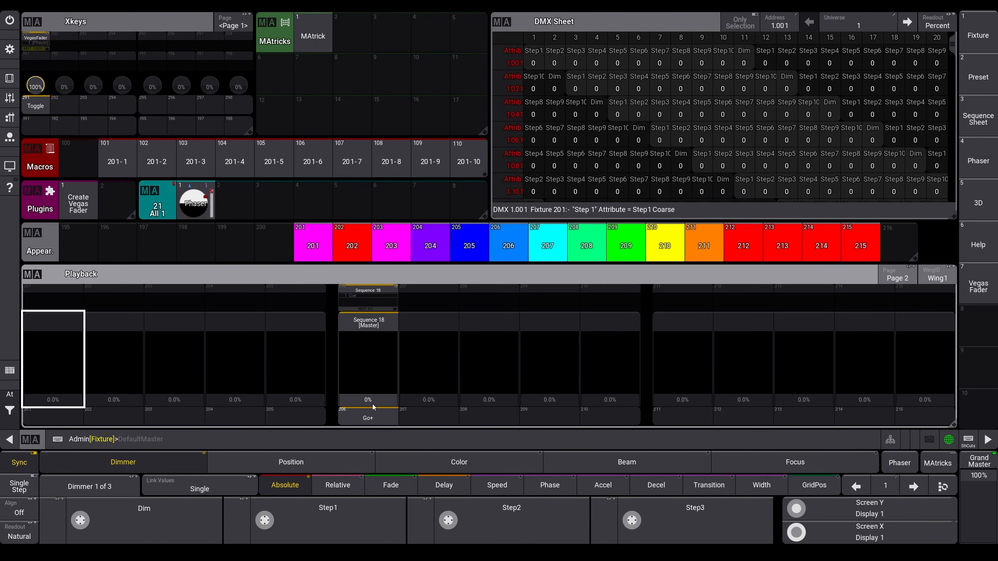
- Test Sequence 18's master fader at 42% and 82%, and return it to 0%
left_click_drag(381, 403, 391, 382)
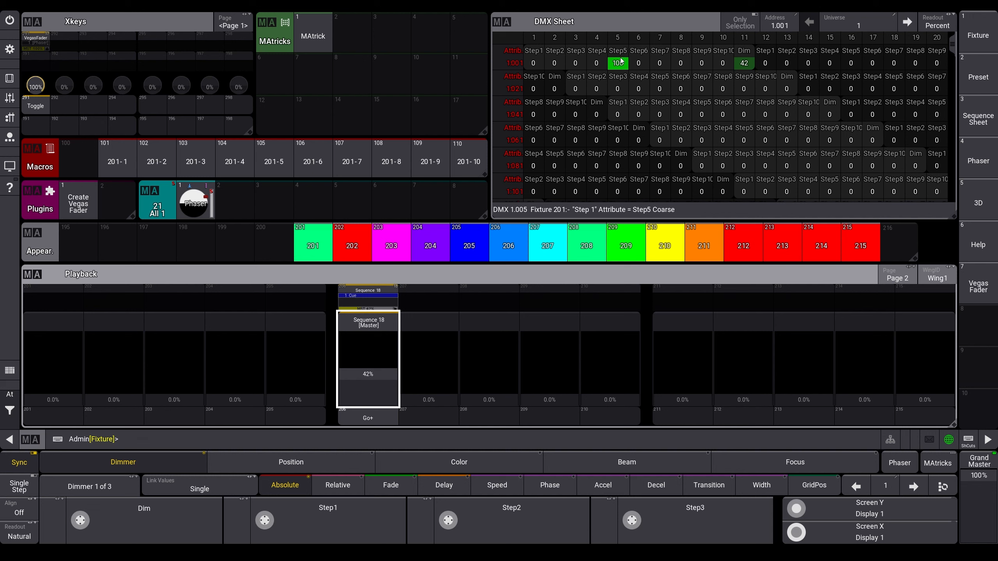
left_click_drag(372, 375, 391, 349)
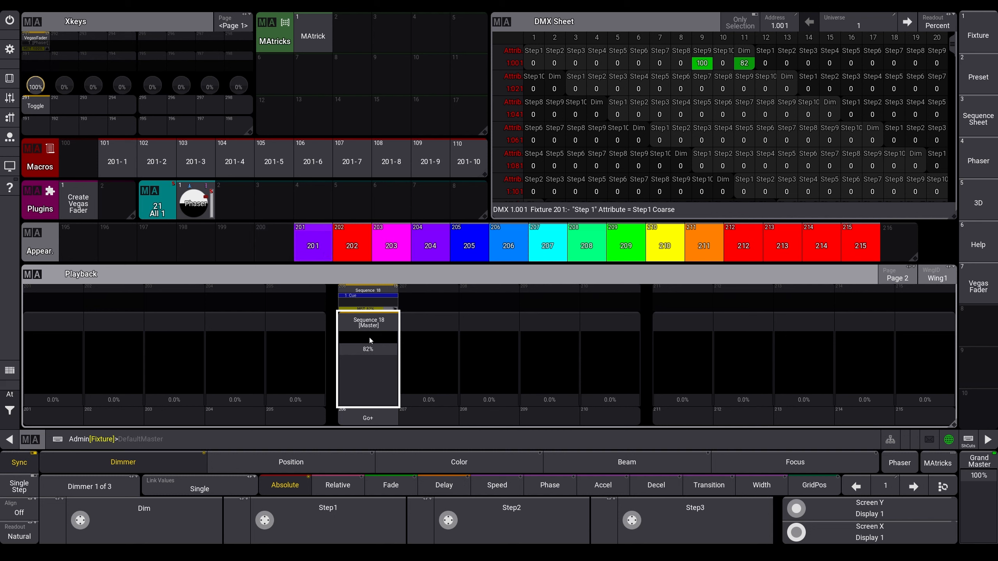
left_click_drag(375, 350, 385, 403)
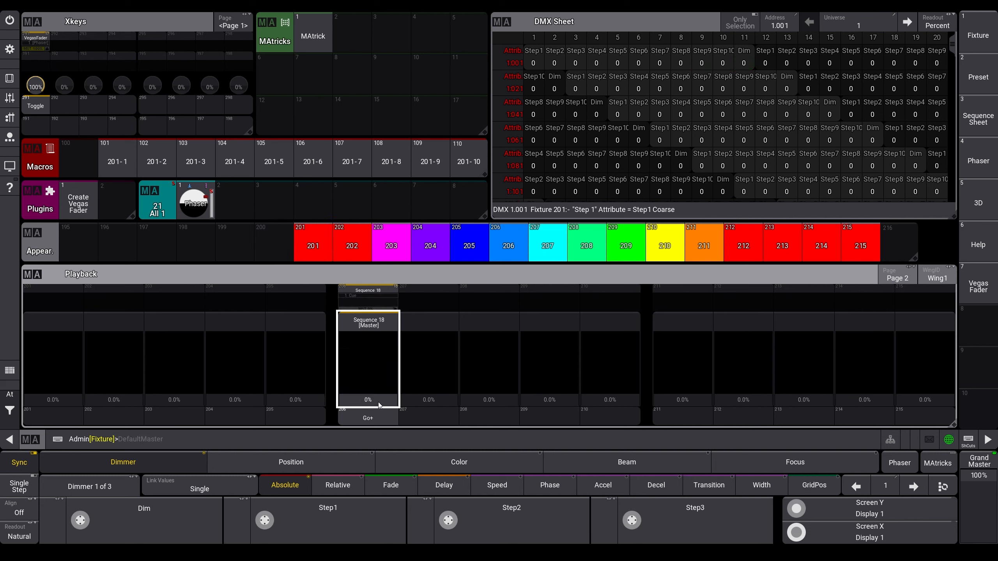
- Examine the DMX remotes, including the macro targets and the Sequence 2 master target of DmxRemote 11
left_click(9, 49)
left_click(457, 287)
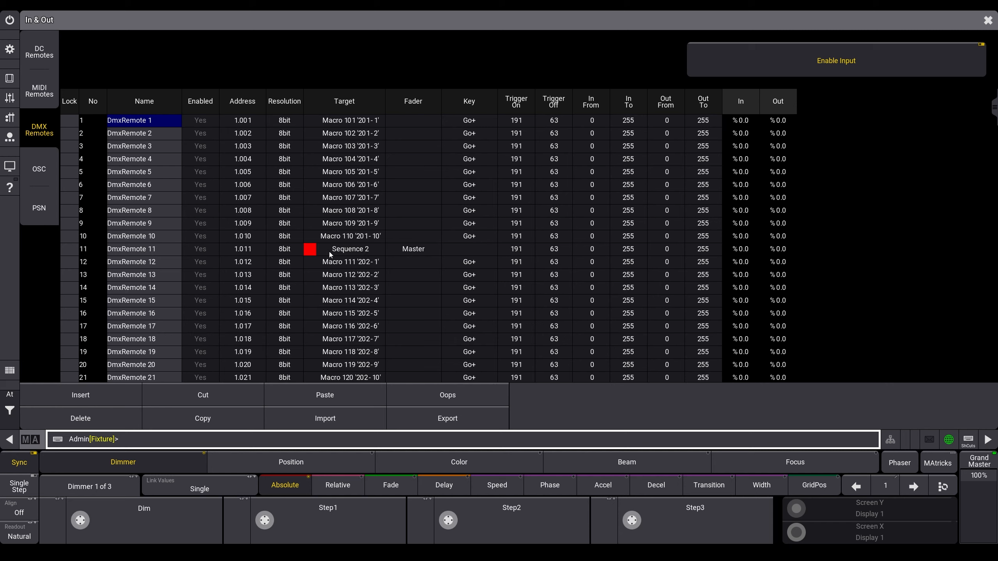
left_click(371, 253)
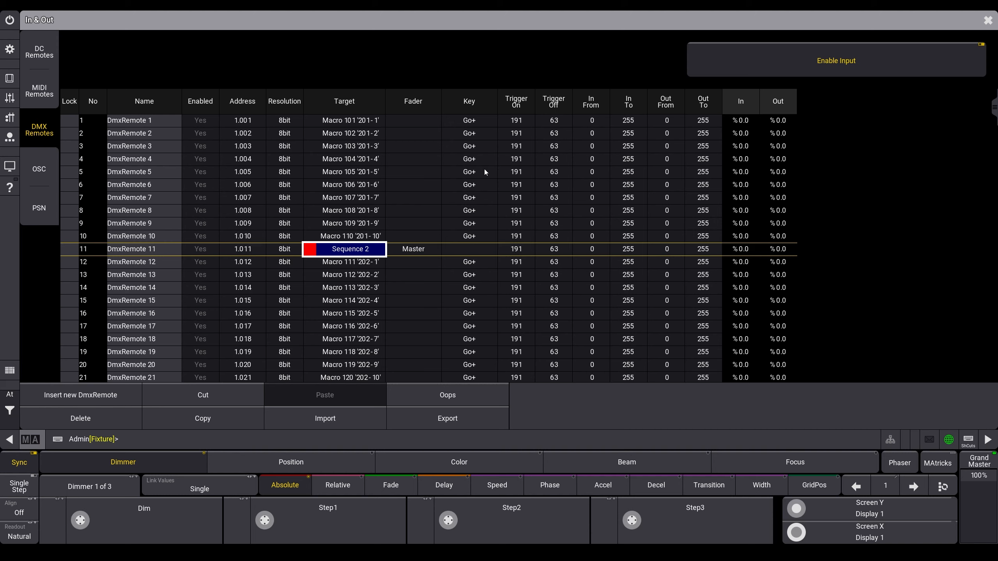
left_click(988, 21)
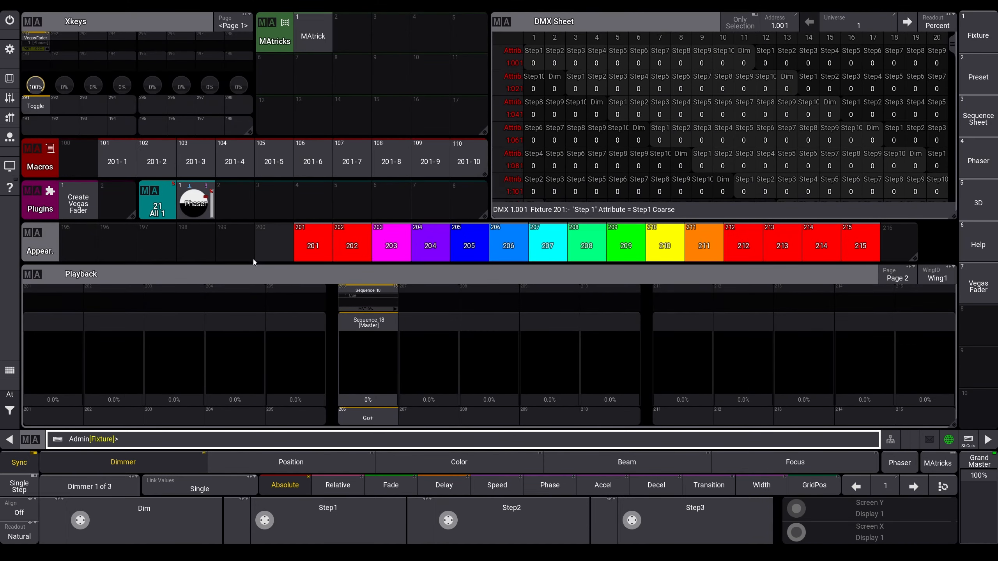
- Inspect the command line of macro 101 '201-1' and close its editor
left_click(118, 173)
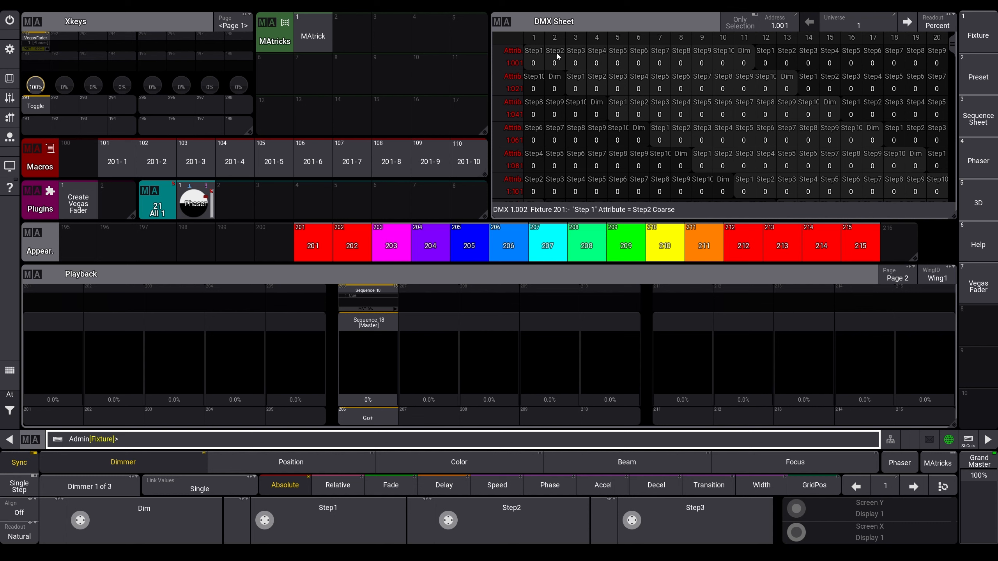
right_click(119, 154)
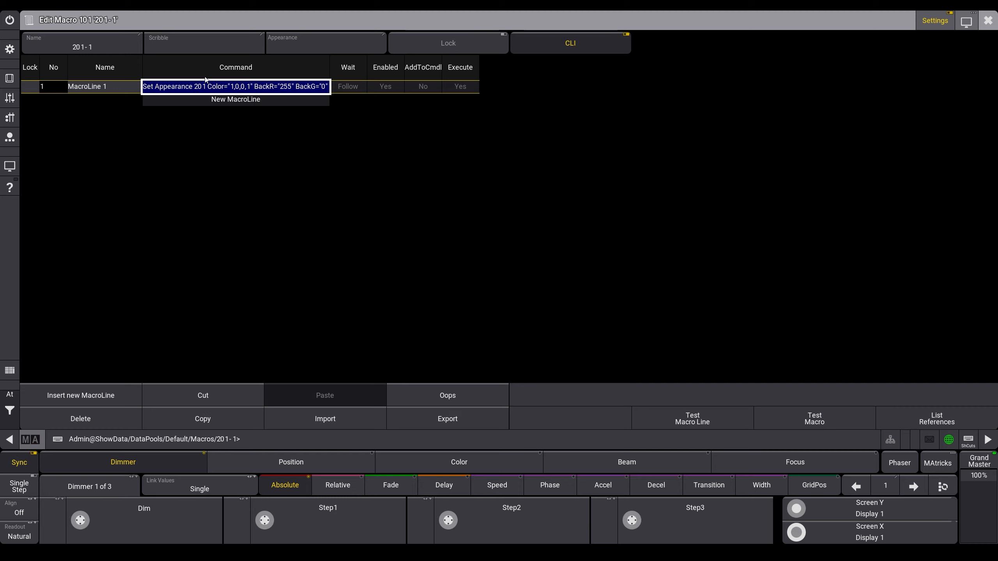
left_click(988, 21)
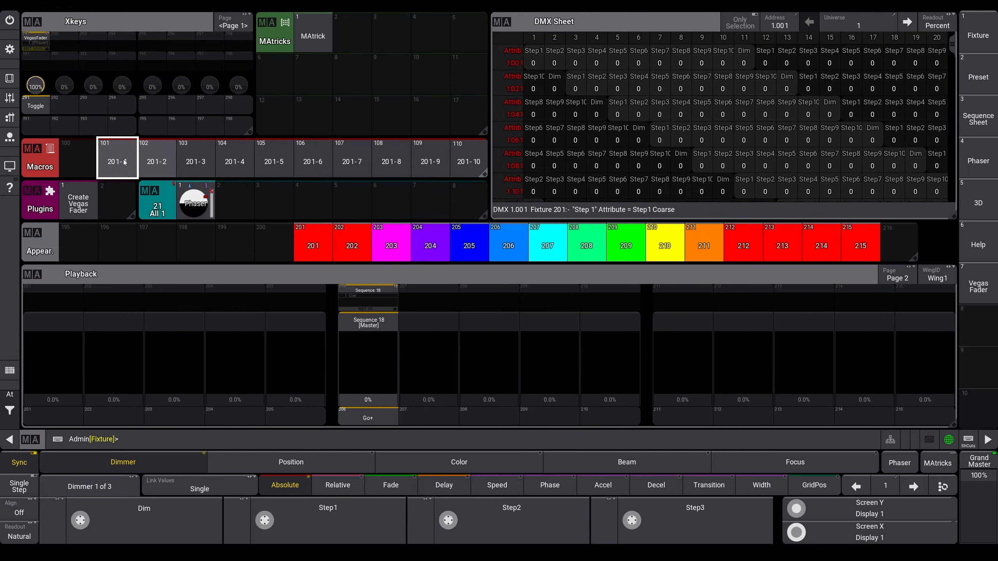
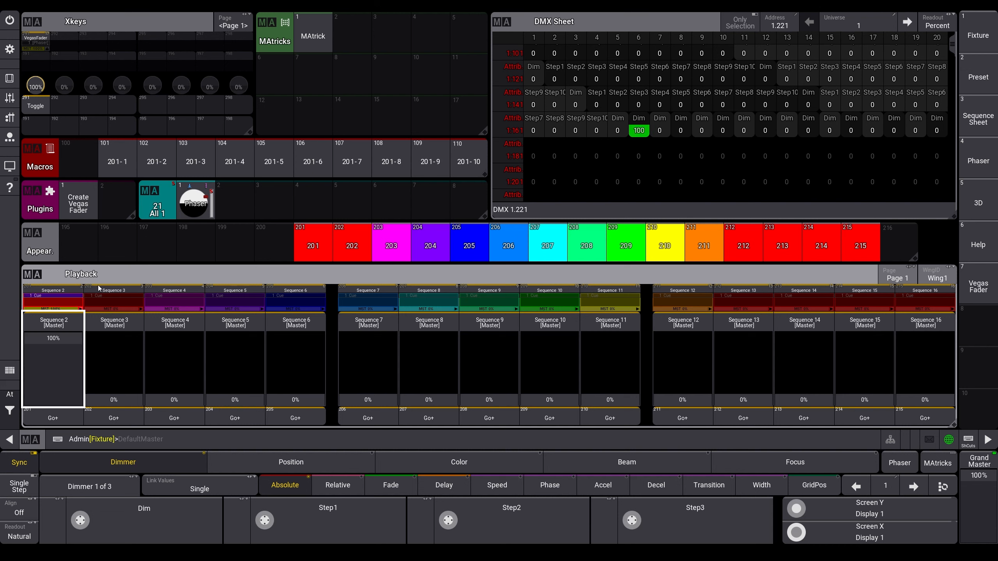
left_click(152, 164)
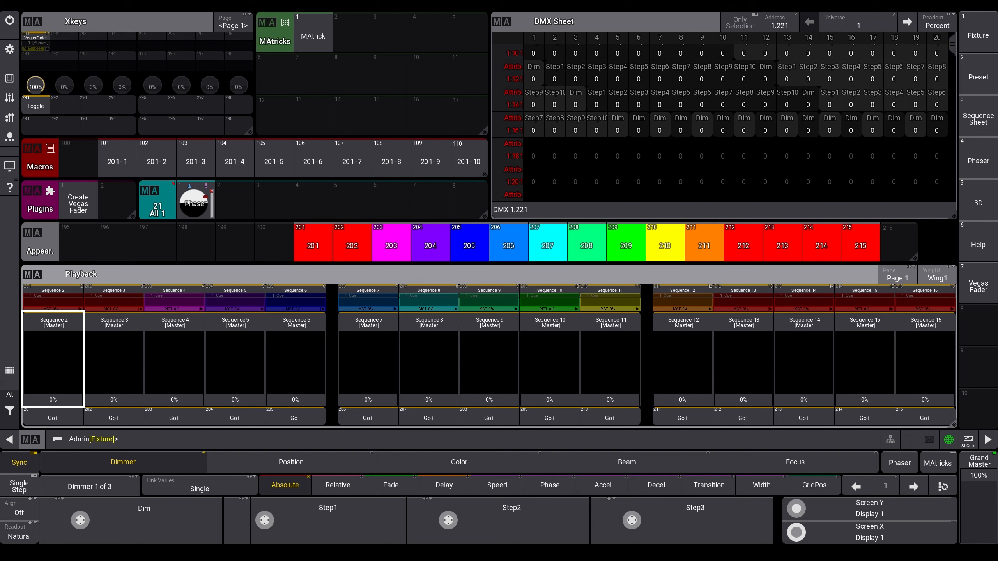
left_click(78, 201)
- Create a new show with the suggested file name, without saving the current VegasFader show
left_click(10, 49)
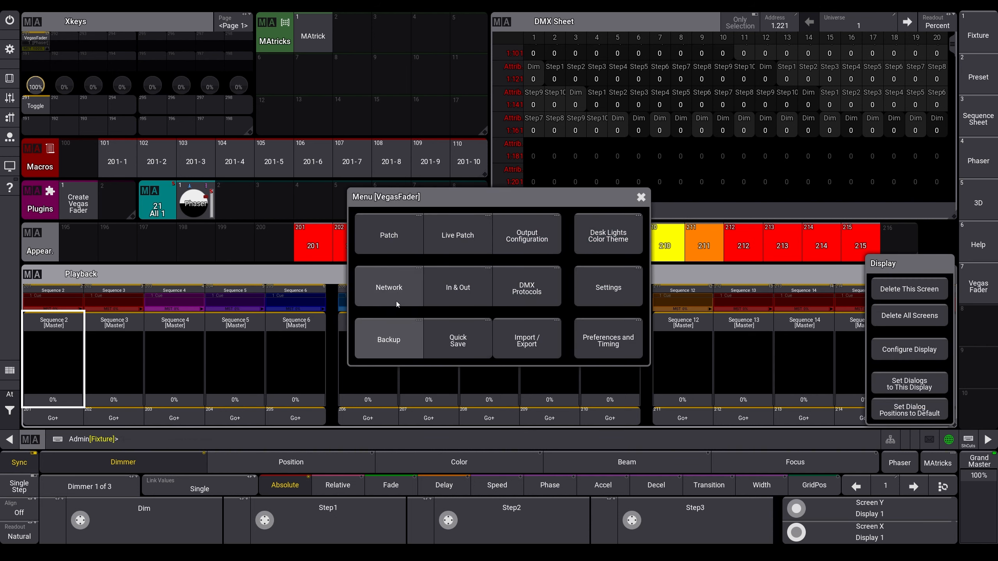
left_click(388, 340)
left_click(126, 220)
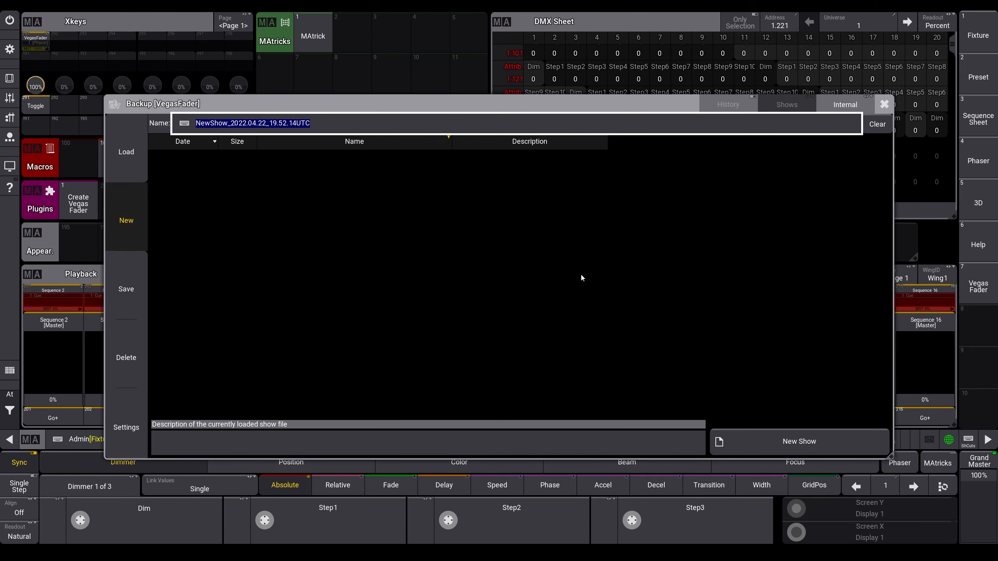
left_click(792, 442)
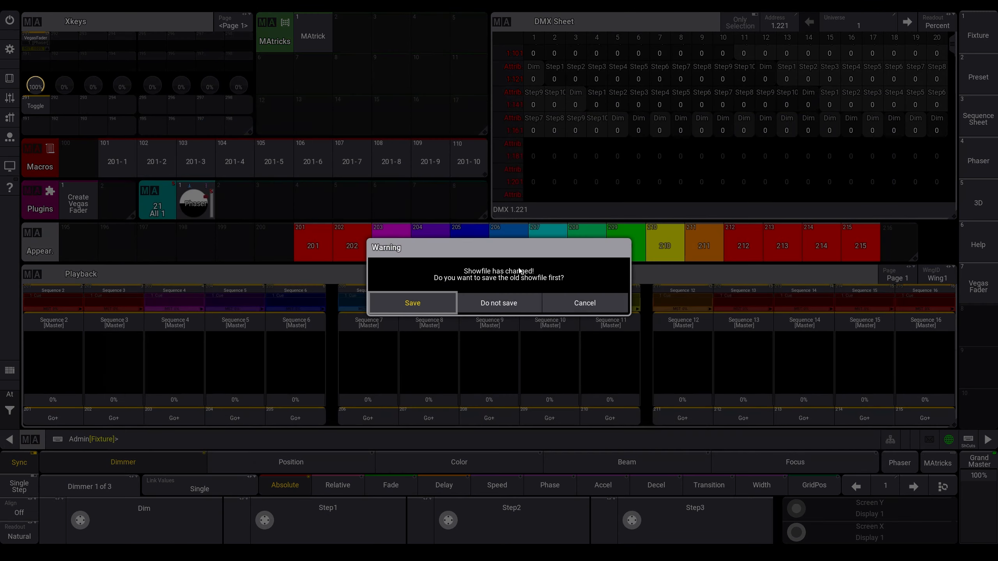
left_click(498, 306)
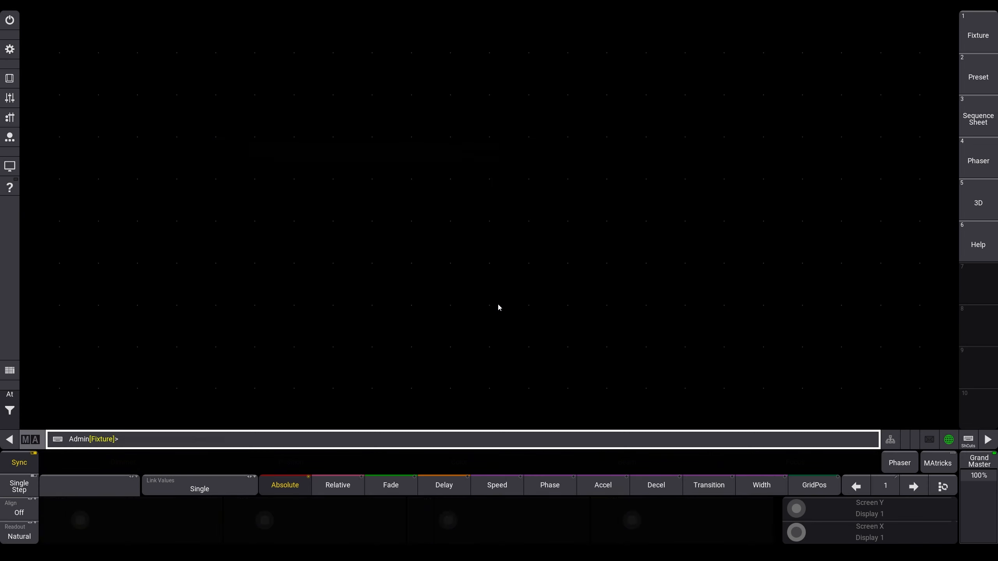
- Open the DMX curves of the show's patch, dismissing the new fixture dialog
left_click(10, 48)
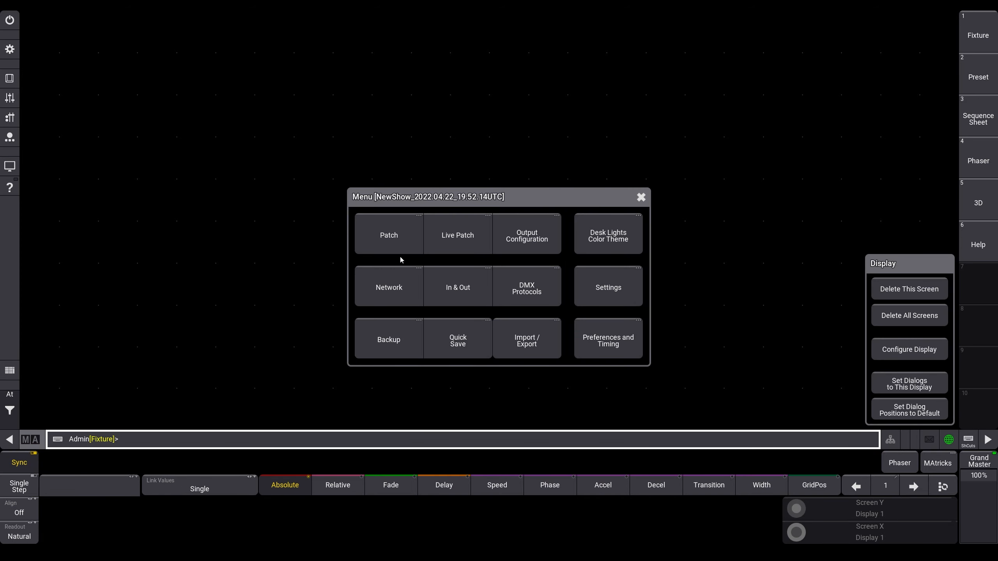
left_click(395, 246)
left_click(900, 160)
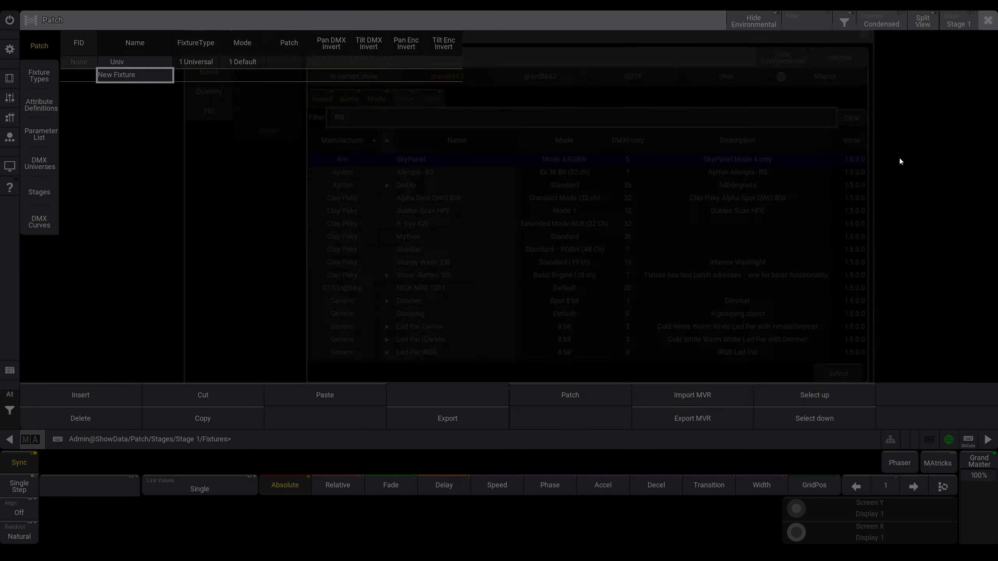
left_click(39, 223)
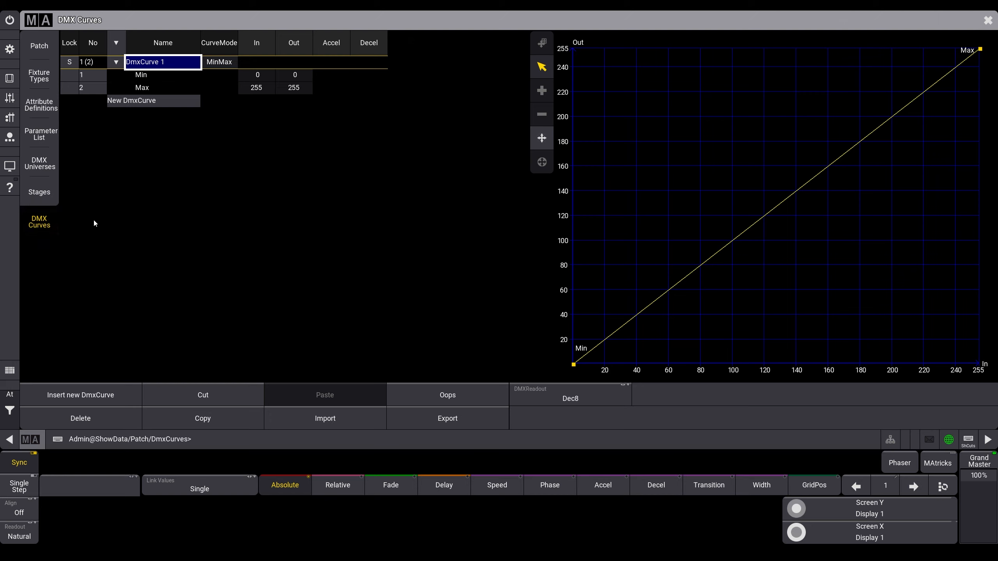
- Add a second DMX curve and set its curve mode to Custom
left_click(115, 75)
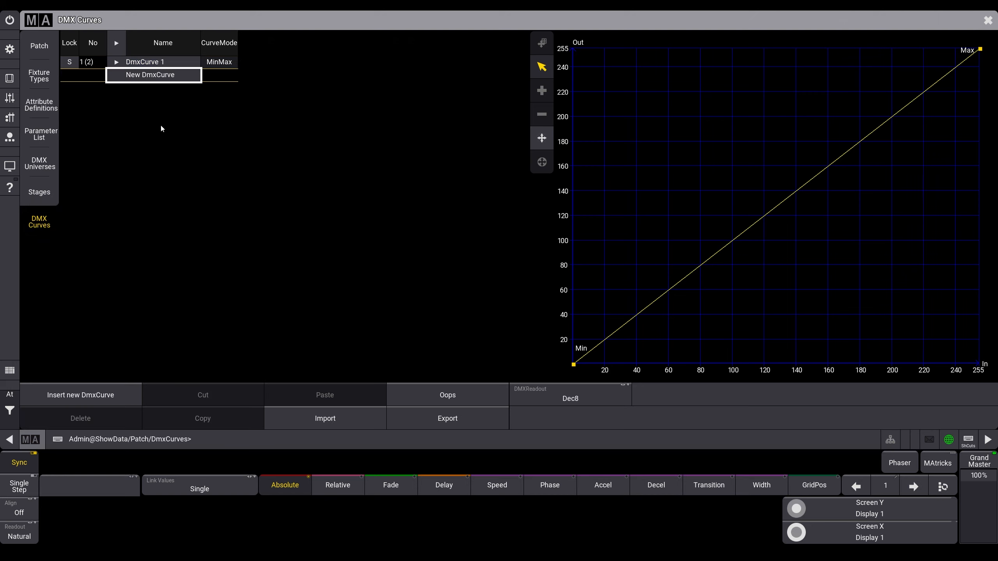
left_click(144, 75)
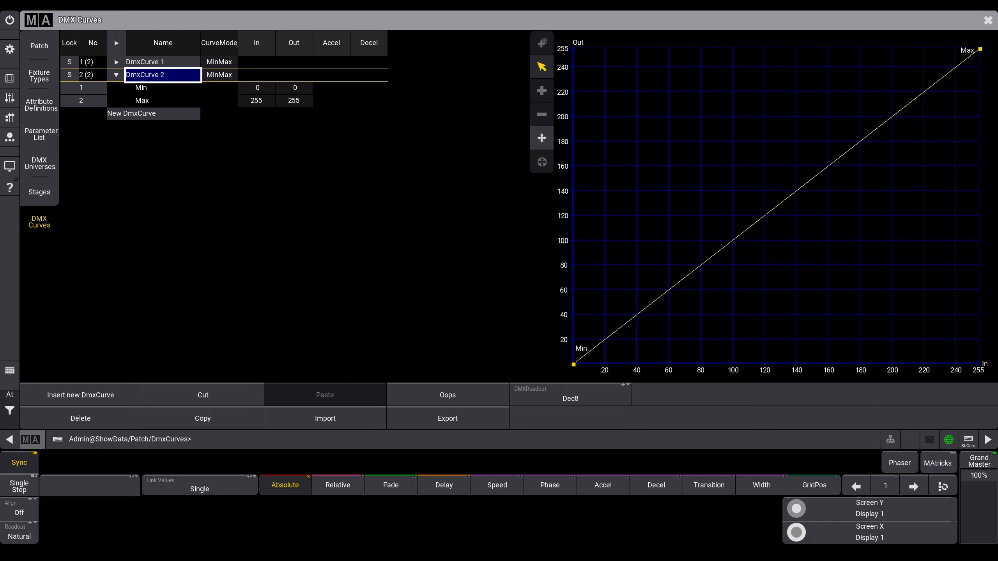
right_click(219, 76)
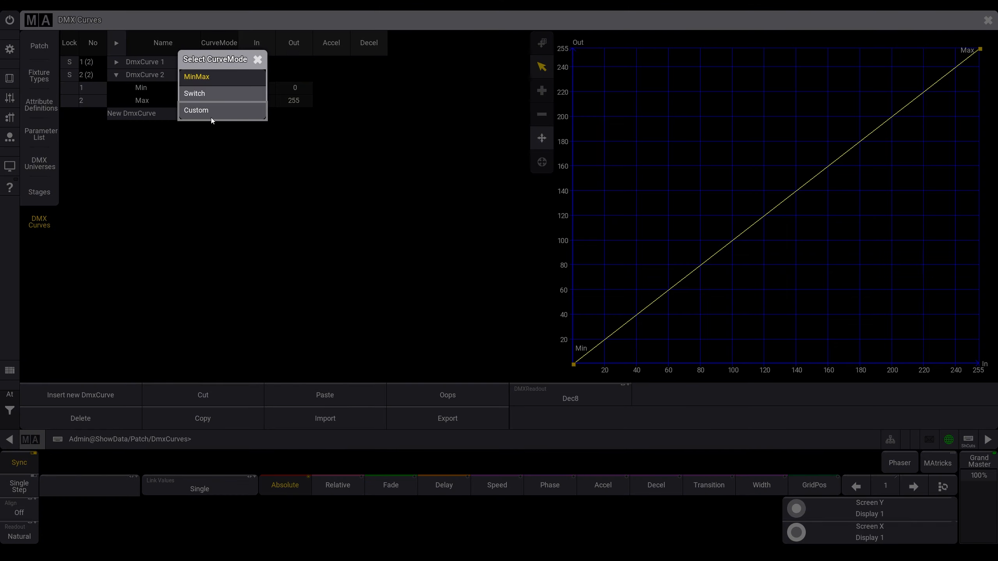
left_click(212, 115)
left_click(193, 93)
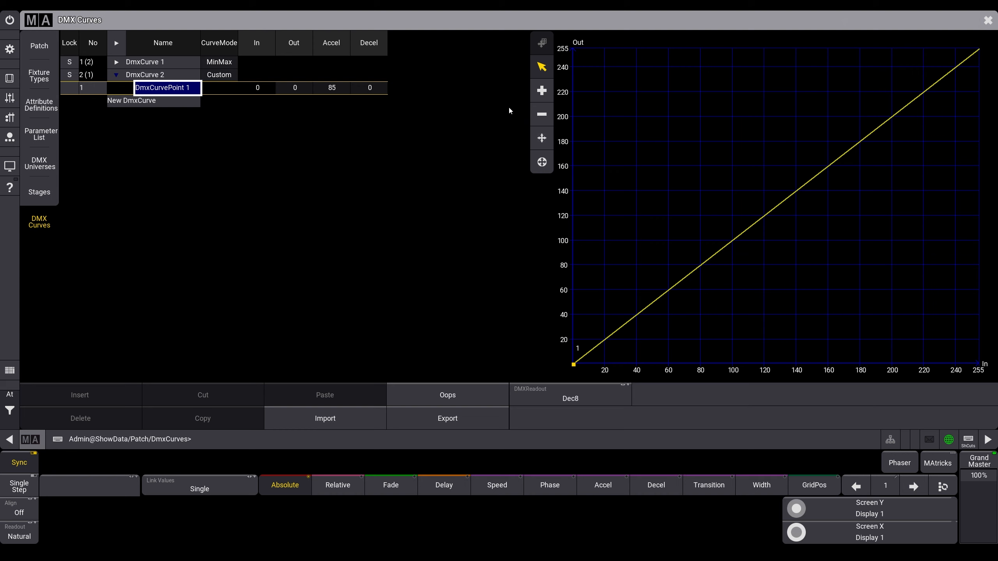
- Add four points along the custom curve at In/Out values of about 52/48, 94/85, 120/111 and 152/146
left_click(549, 91)
left_click(656, 305)
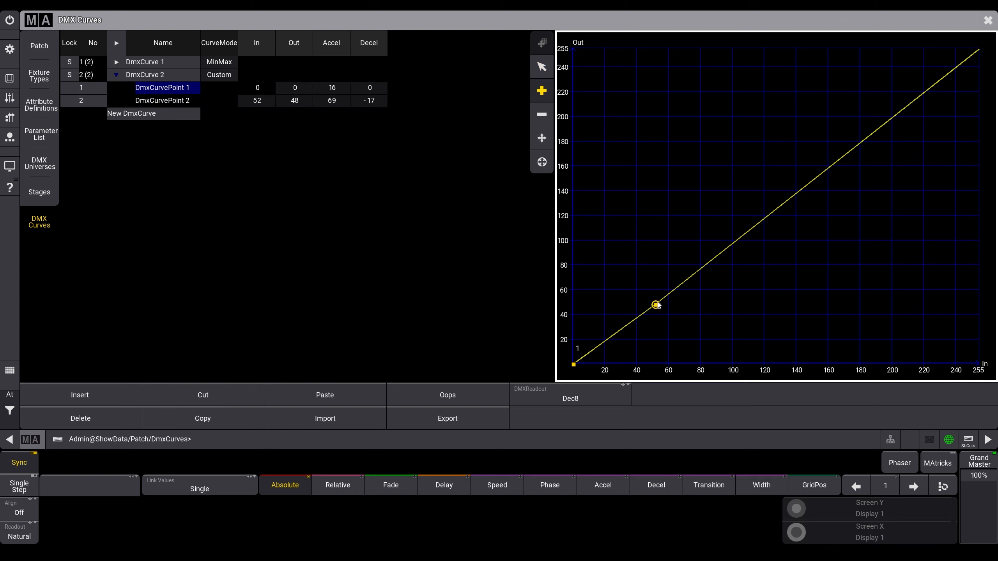
left_click(722, 260)
left_click(765, 227)
left_click(815, 184)
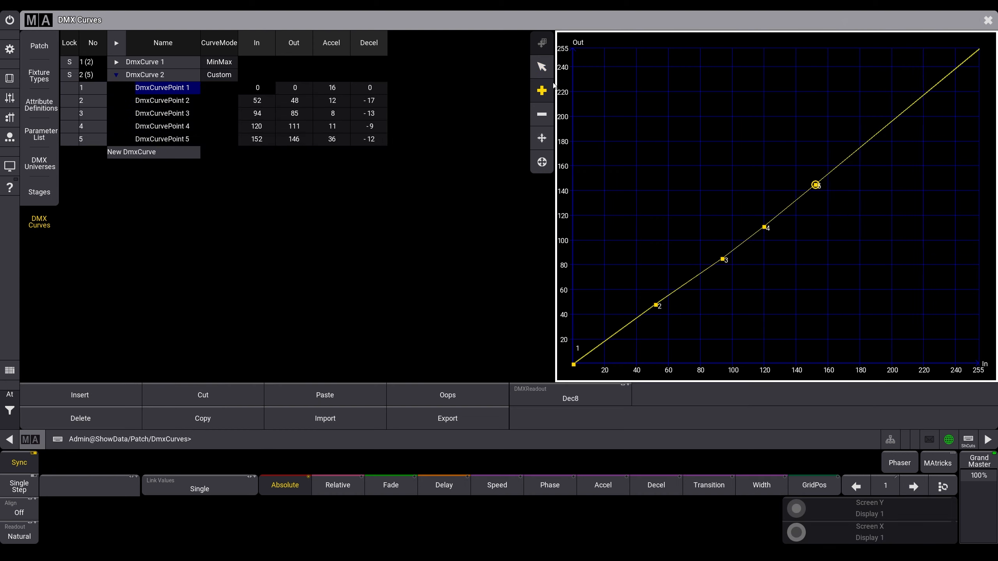
- Move points 2 to 5 of the custom curve to In/Out 0/255, about 23/255, about 37/1 and 255/0
left_click(544, 138)
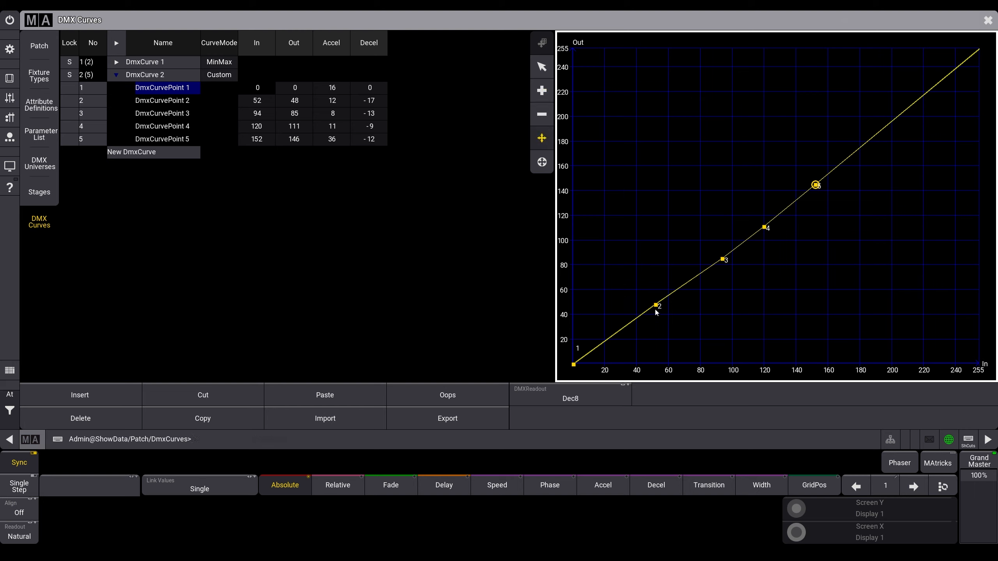
left_click_drag(655, 311, 565, 44)
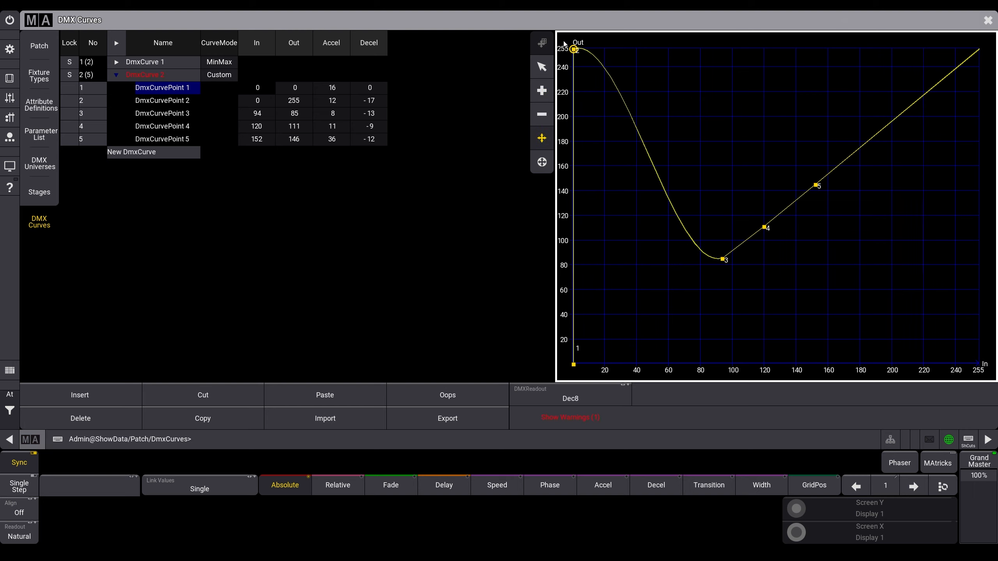
left_click_drag(723, 260, 618, 49)
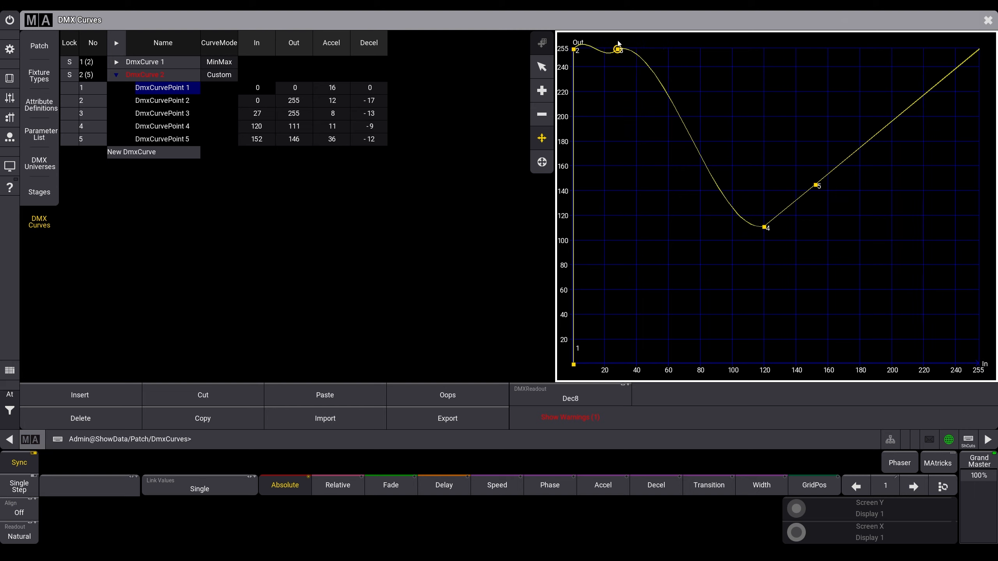
left_click_drag(765, 228, 610, 41)
left_click_drag(633, 352, 633, 364)
left_click_drag(814, 184, 980, 364)
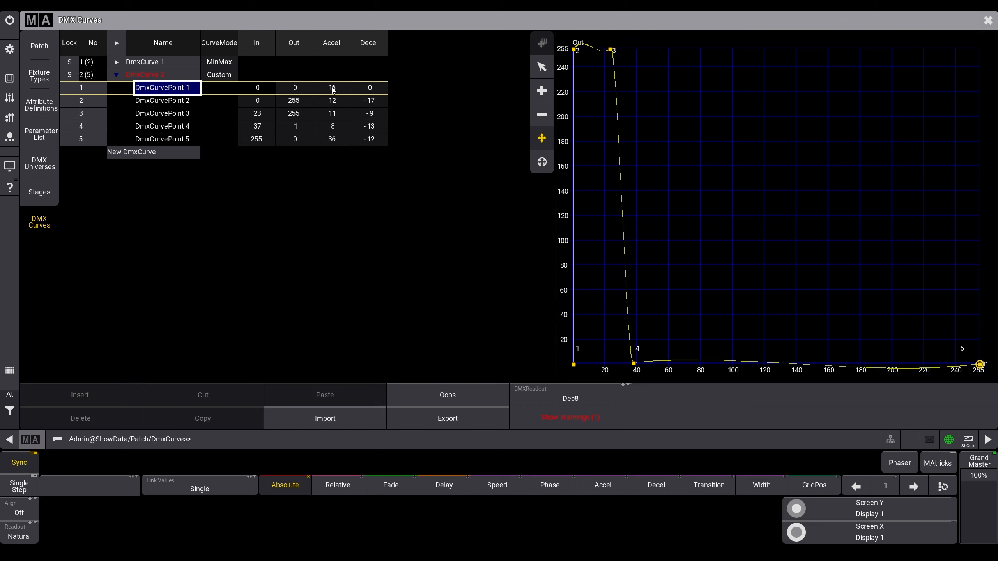
- Set the Accel and Decel values of all five curve points to 0
left_click(340, 139)
left_click(340, 139)
type("0")
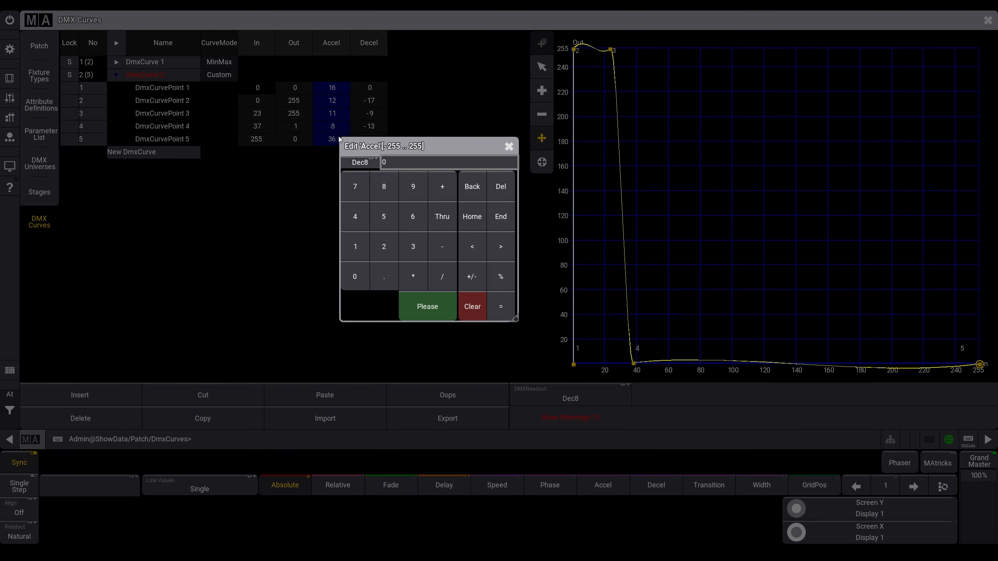
key("Return")
left_click(369, 139)
left_click(369, 138)
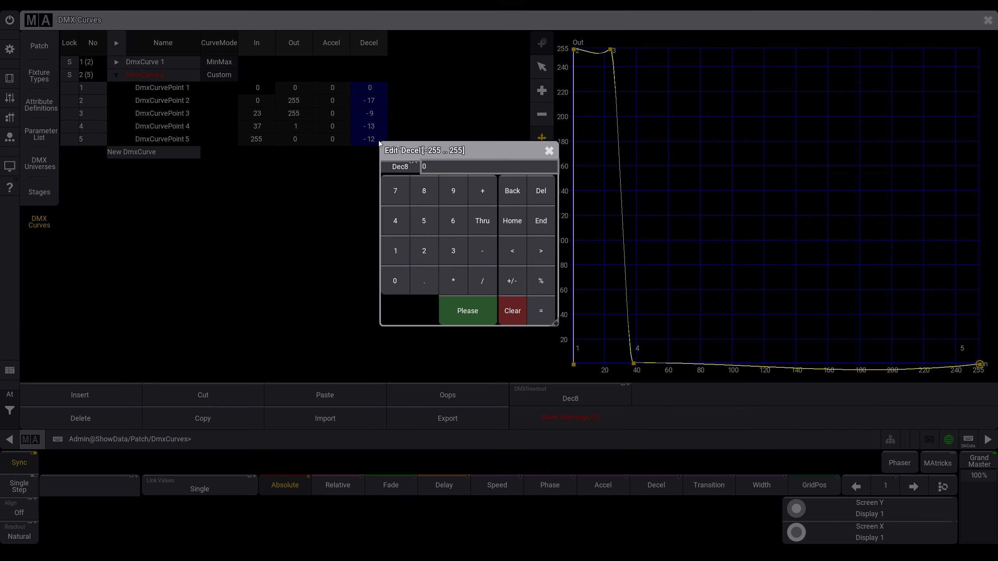
type("0")
key("Return")
- Set the In value of curve points 3 and 4 to 24
left_click(258, 113)
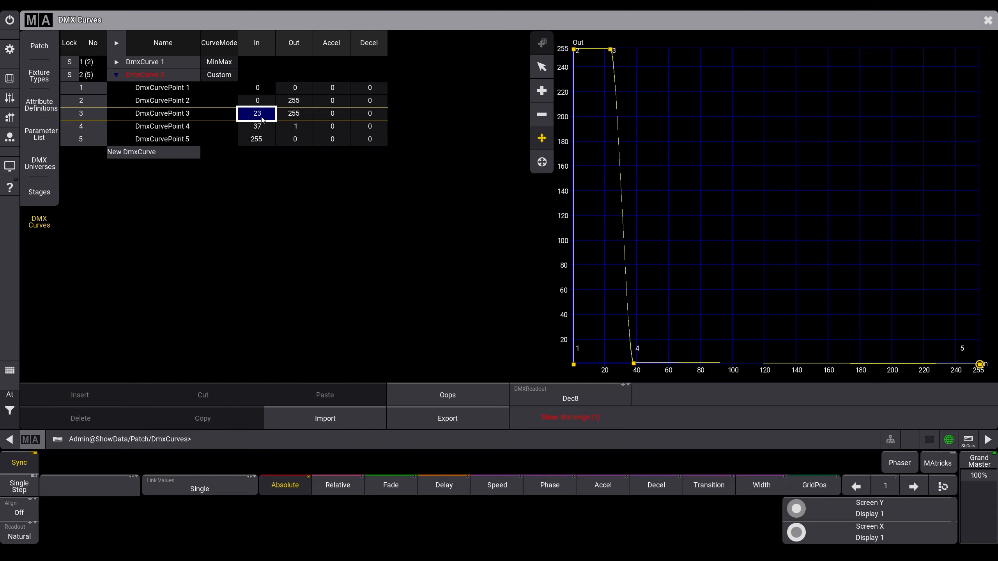
left_click(261, 118)
type("24")
key("Return")
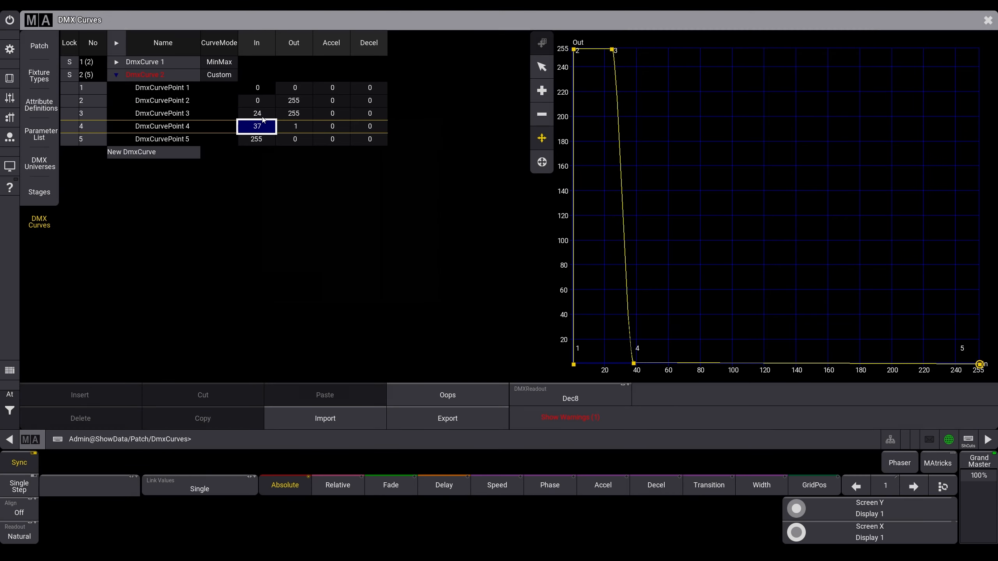
left_click(268, 127)
type("24")
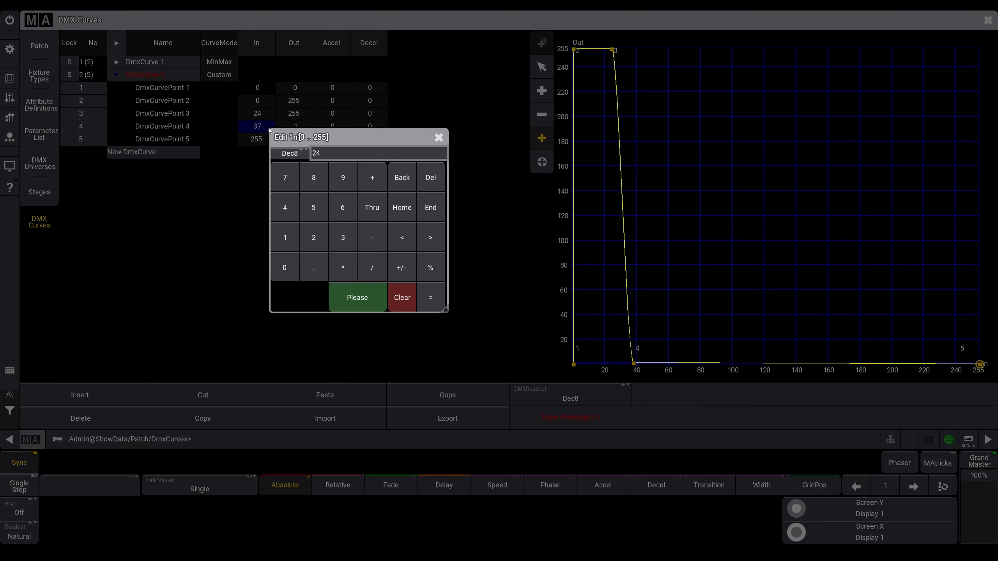
key("Return")
- Set the Out value of curve point 4 to 0 and keep point 5's In value at 255
left_click(285, 125)
left_click(285, 125)
type("0")
key("Return")
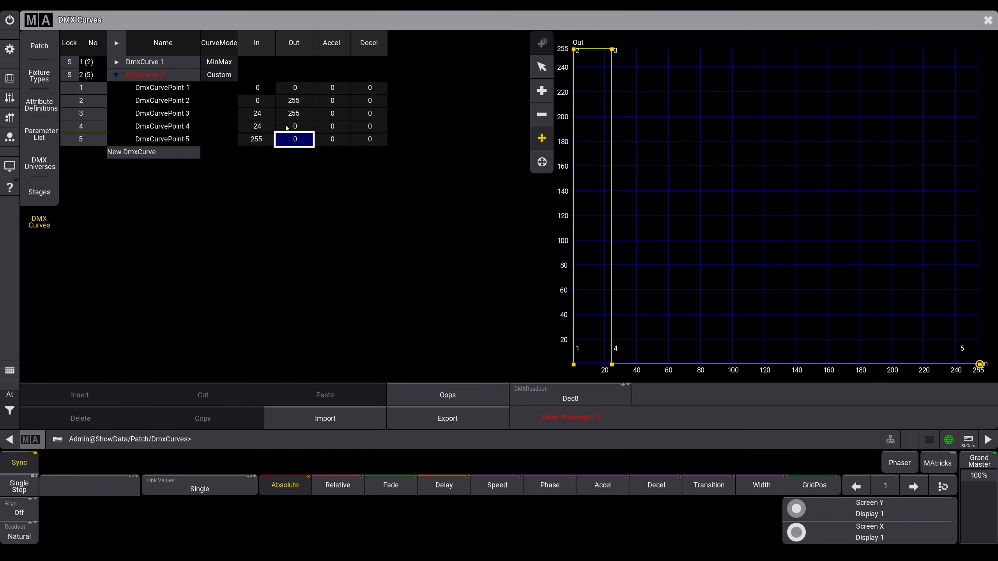
left_click(262, 139)
left_click(264, 140)
key("Return")
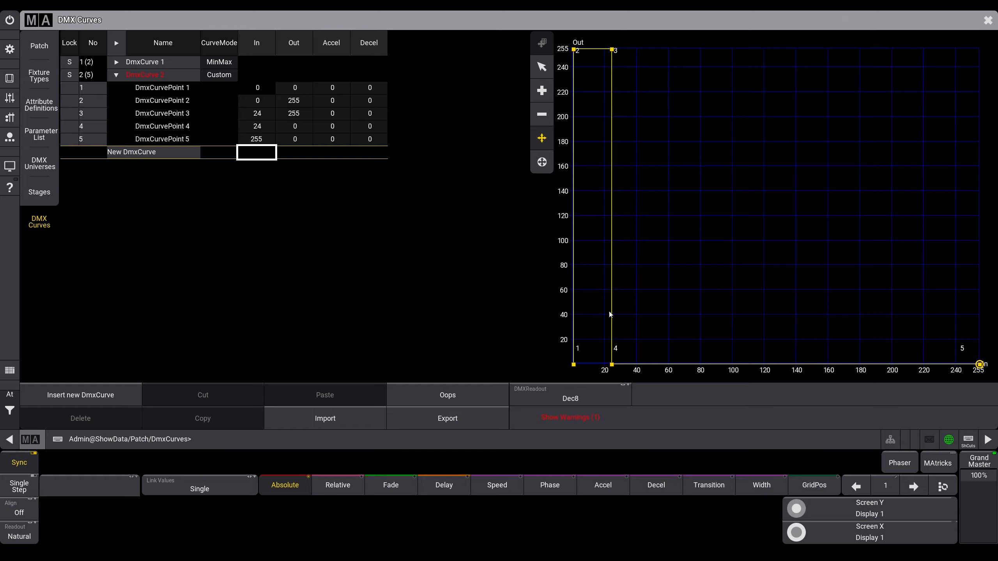
- Rename the custom DMX curve as step1, in lowercase, and collapse its point list
double_click(159, 75)
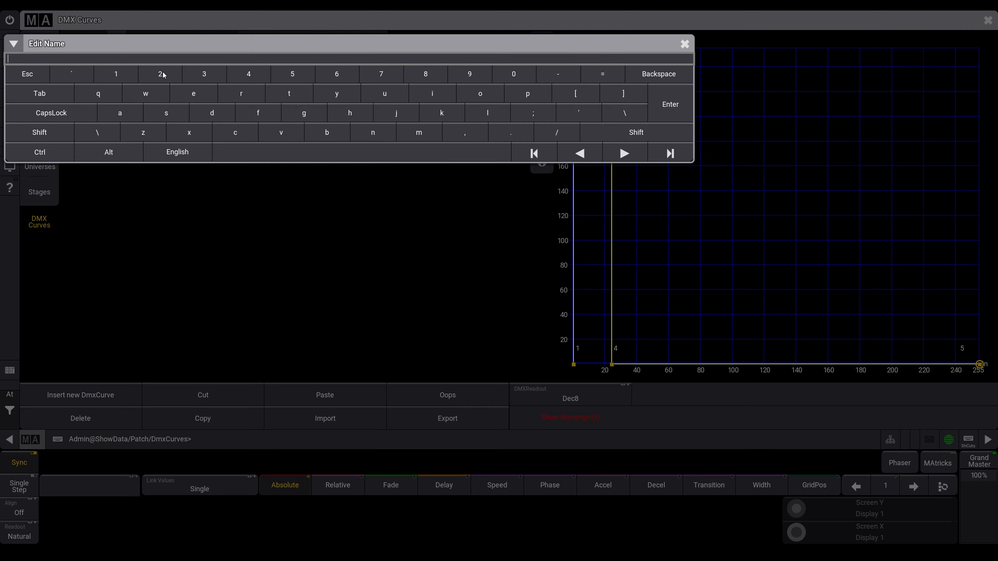
type("Step1")
key("Return")
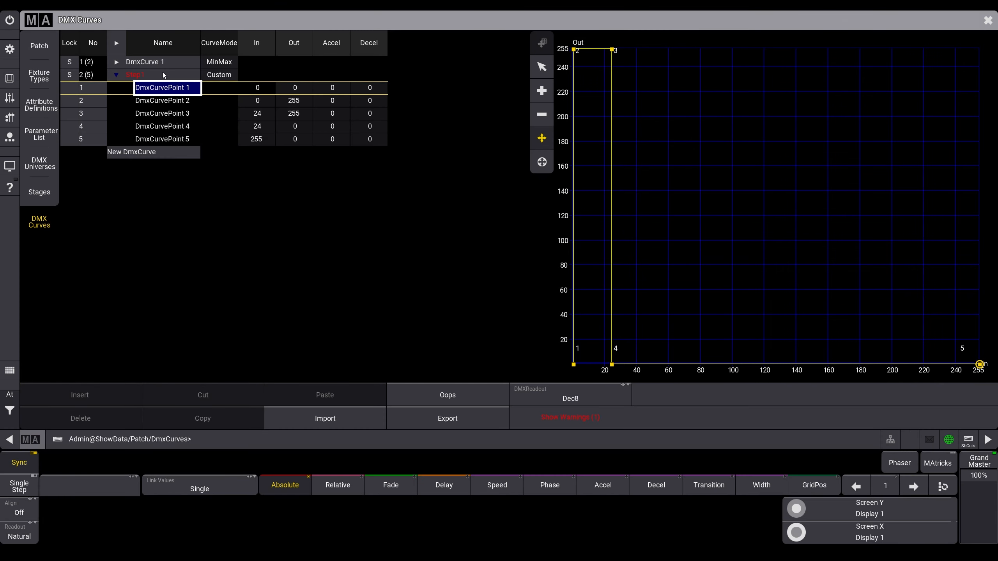
double_click(142, 75)
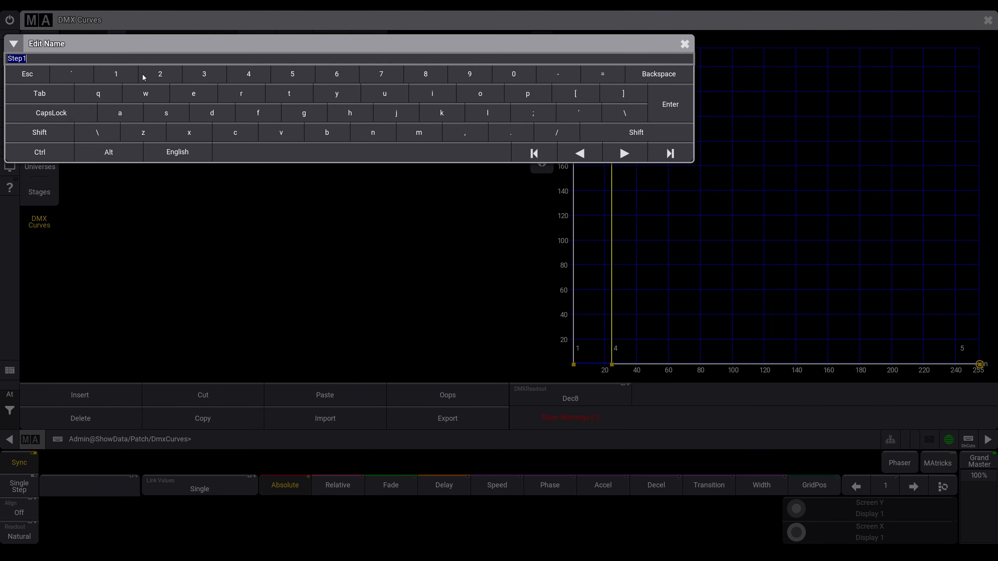
key("Left")
key("Delete")
type("s")
key("Return")
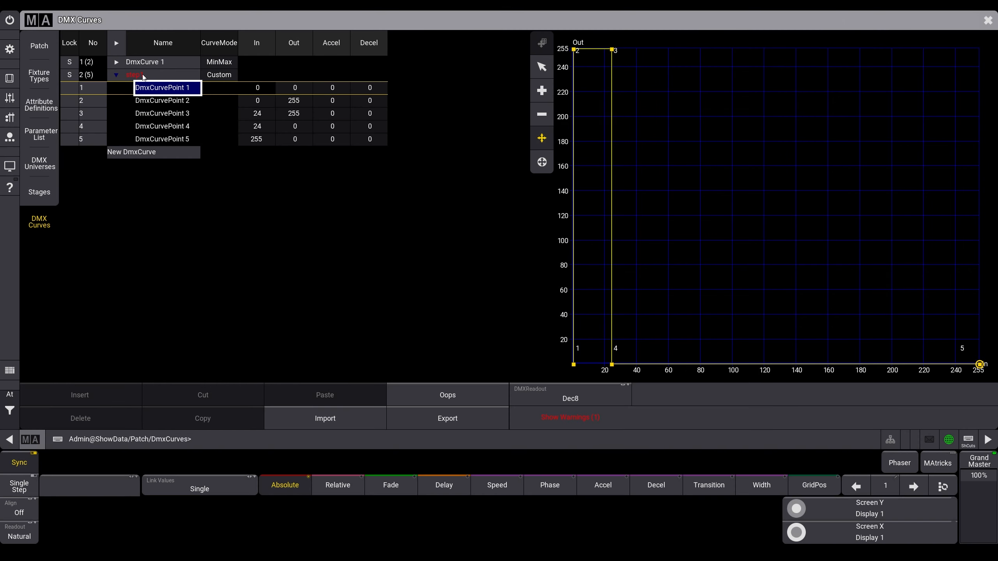
left_click(121, 76)
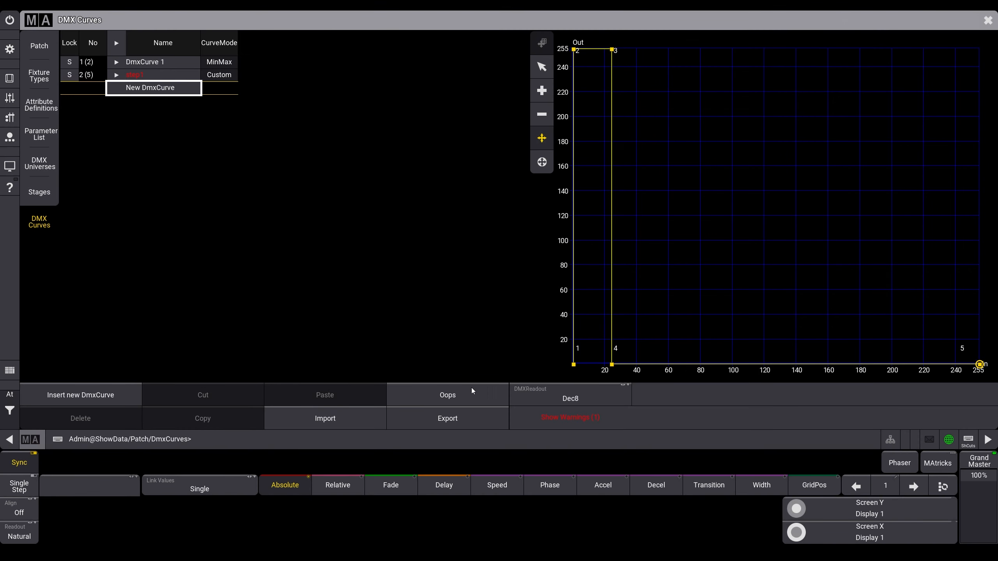
- Import the DMX curves step2, step3 and step4 from the removable drive E:\
left_click(347, 423)
left_click(702, 78)
double_click(345, 165)
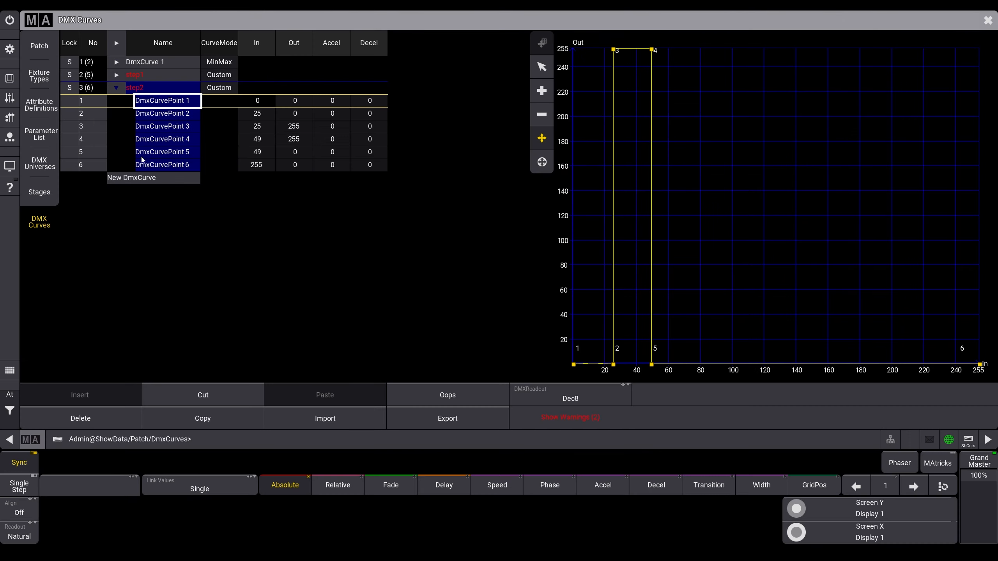
left_click(348, 419)
double_click(344, 177)
left_click(347, 418)
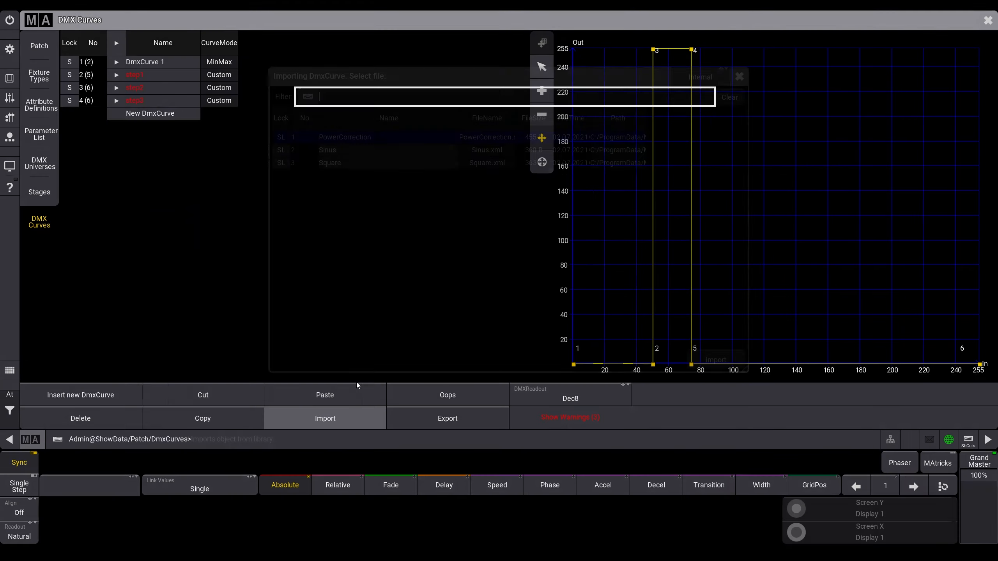
double_click(344, 189)
- Import the DMX curves step5, step6 and step7 from the removable drive
left_click(348, 418)
double_click(345, 200)
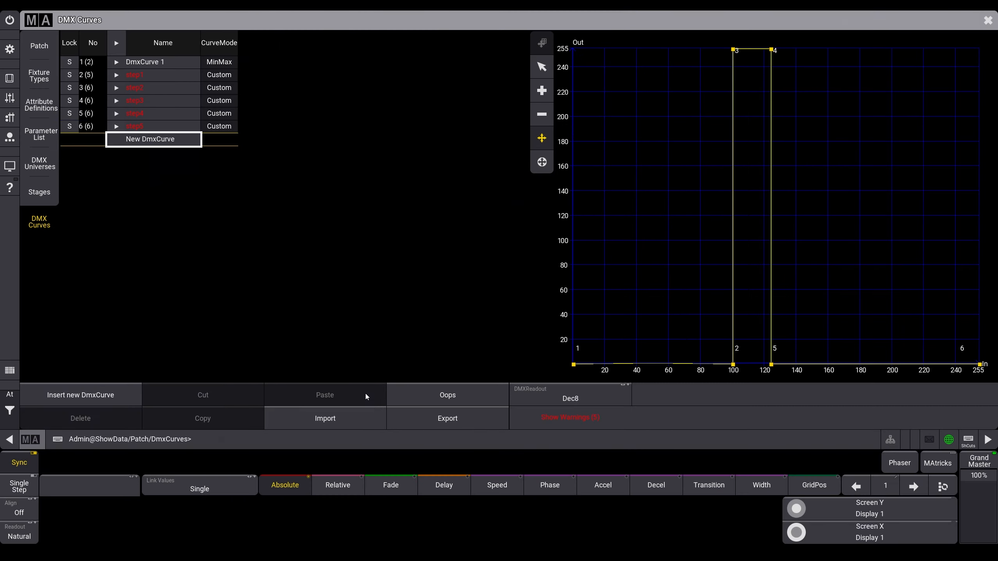
left_click(348, 419)
double_click(344, 212)
left_click(348, 418)
double_click(345, 225)
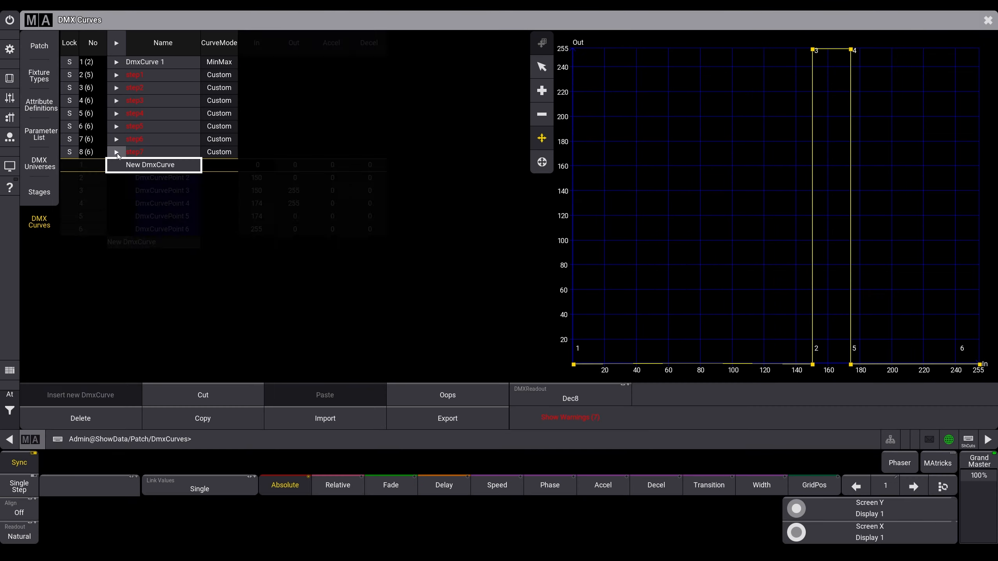
- Import the DMX curves step8, step9 and step10 from the removable drive E:\
left_click(325, 418)
left_click(700, 78)
double_click(332, 240)
left_click(325, 418)
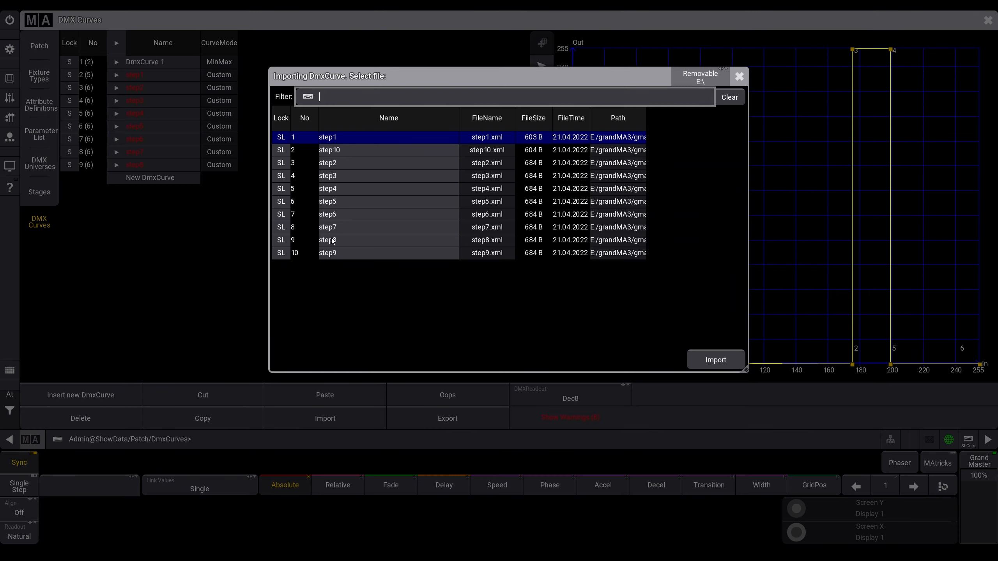
double_click(332, 253)
left_click(325, 419)
left_click(700, 77)
double_click(333, 150)
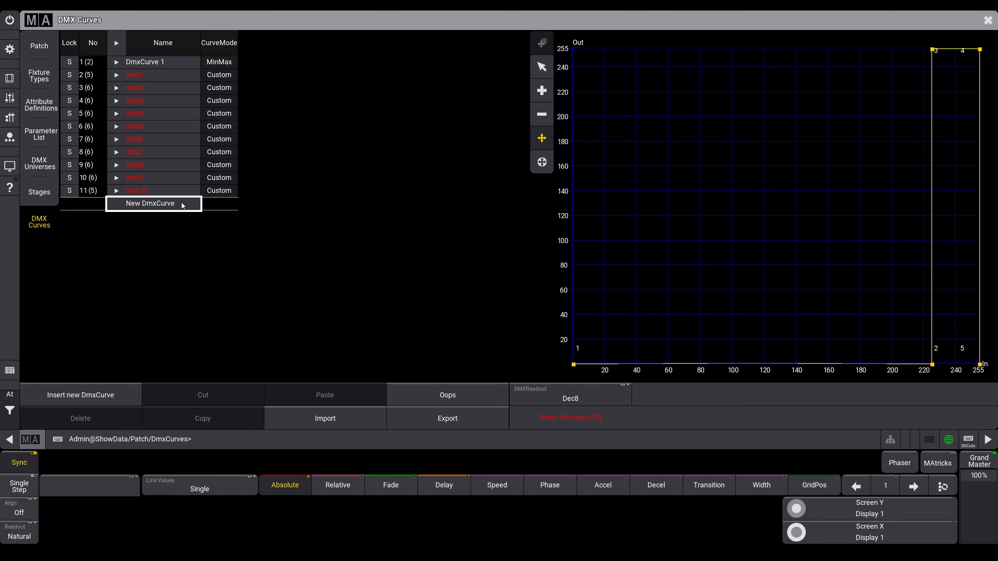
- Examine the graphs of the DMX curves one after another from step1 to step10
left_click(156, 75)
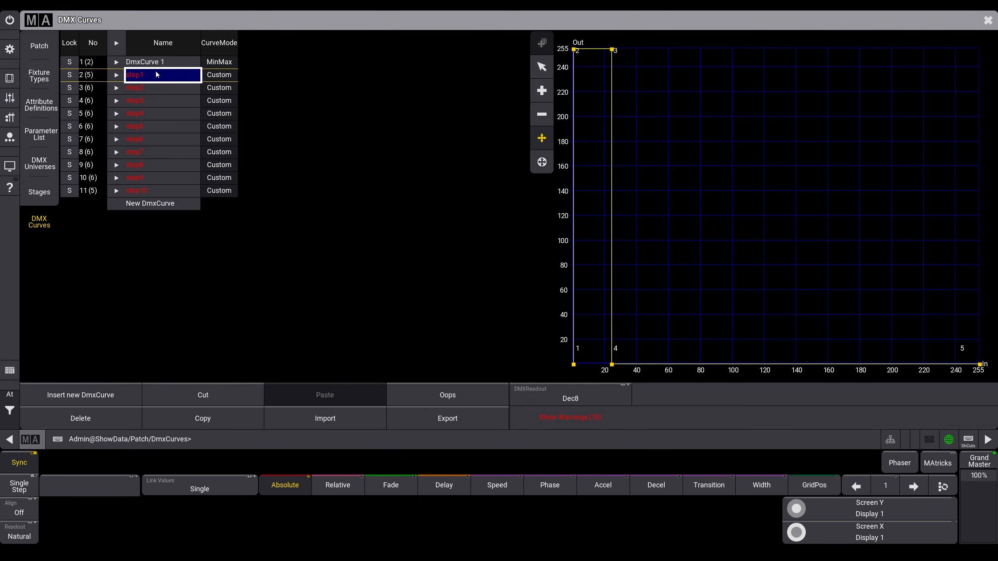
key("Down")
key("Down")
key("Down")
key("Down")
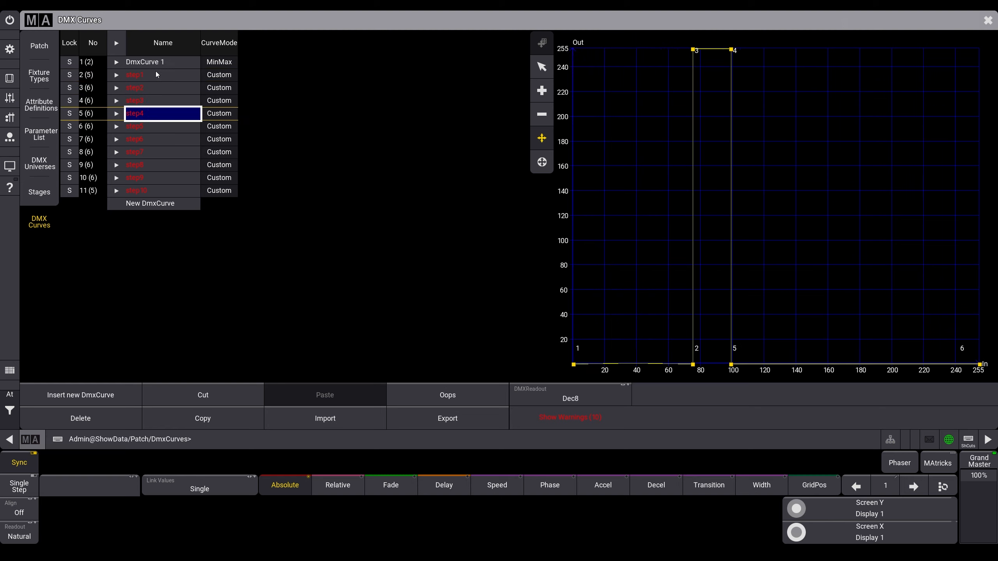
key("Down")
key("Down")
key("Down")
key("Down")
key("Down")
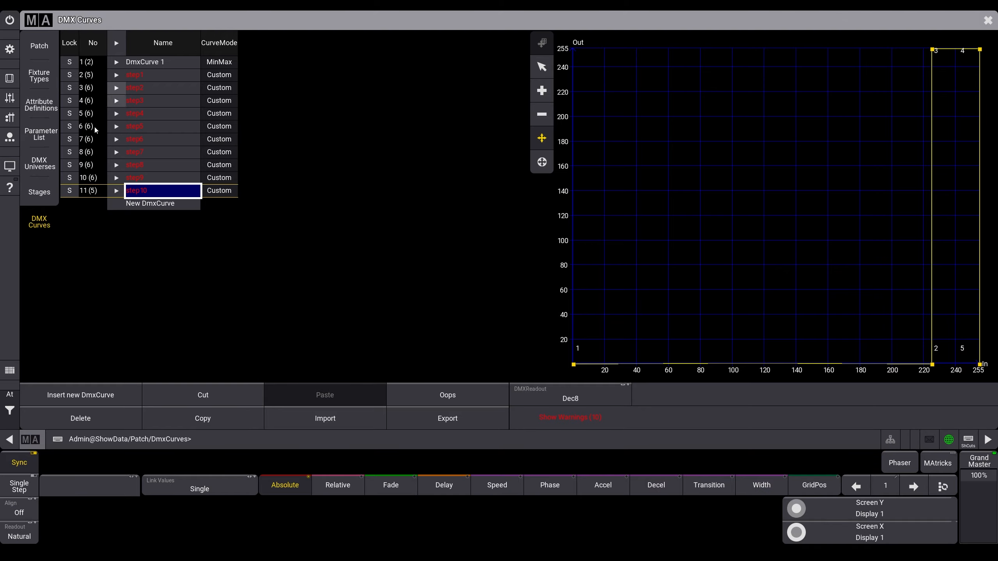
- Add ten new attributes at the end of the attribute definitions, numbers 364 to 373
left_click(45, 112)
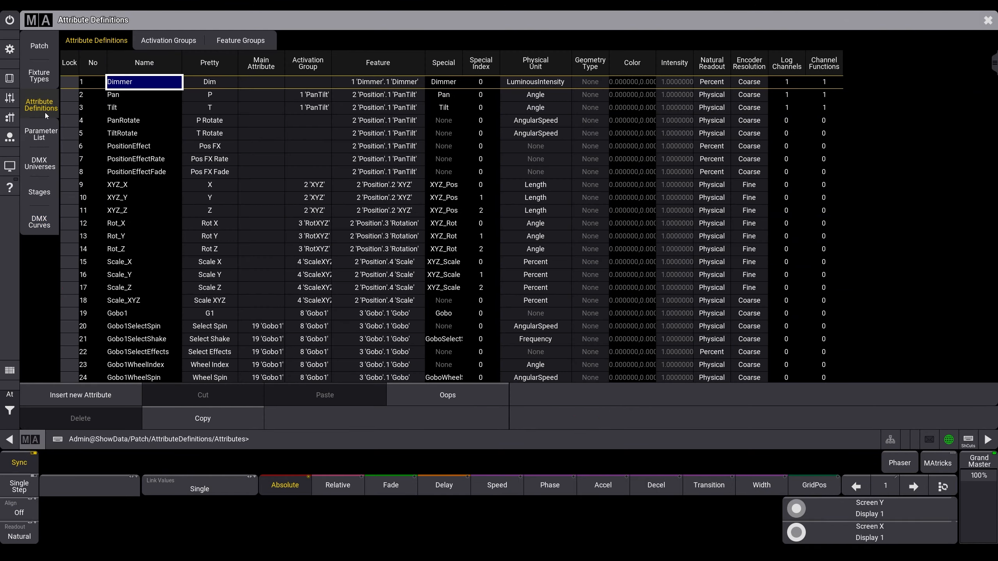
left_click_drag(994, 63, 995, 371)
right_click(140, 380)
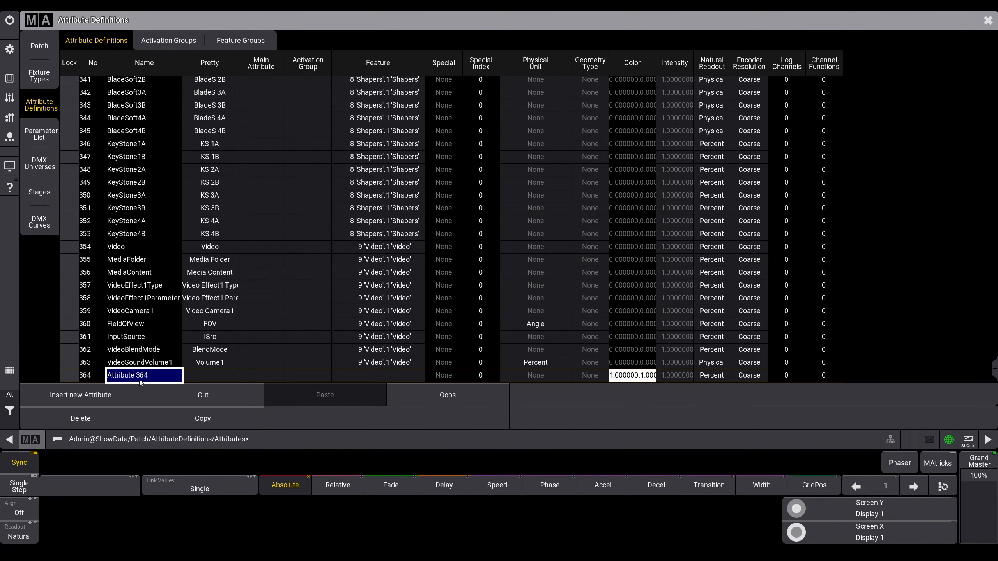
scroll(148, 375, "down", 1)
right_click(151, 376)
scroll(151, 377, "down", 1)
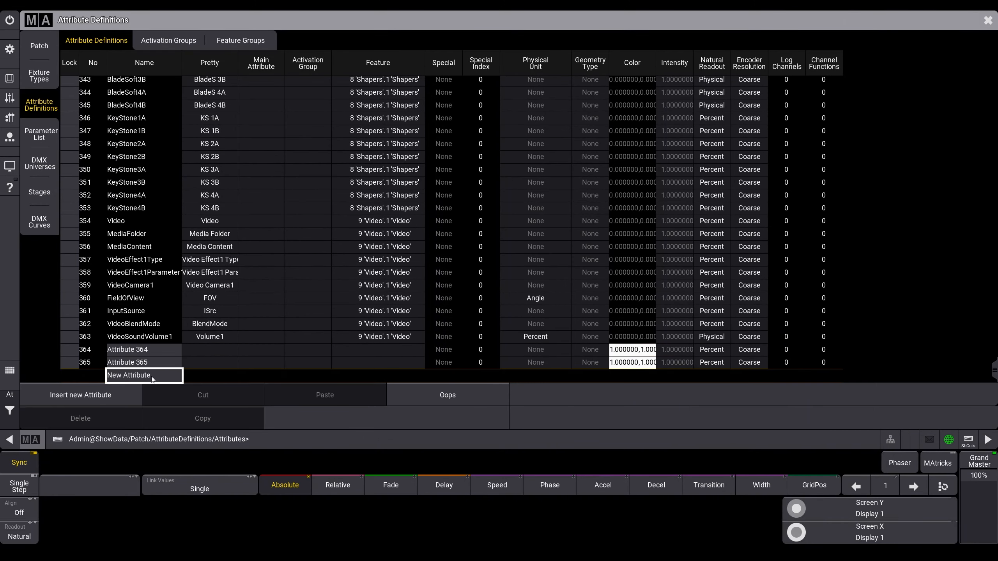
right_click(152, 377)
right_click(152, 376)
- Name the ten new attributes step 1 through step 10
right_click(155, 360)
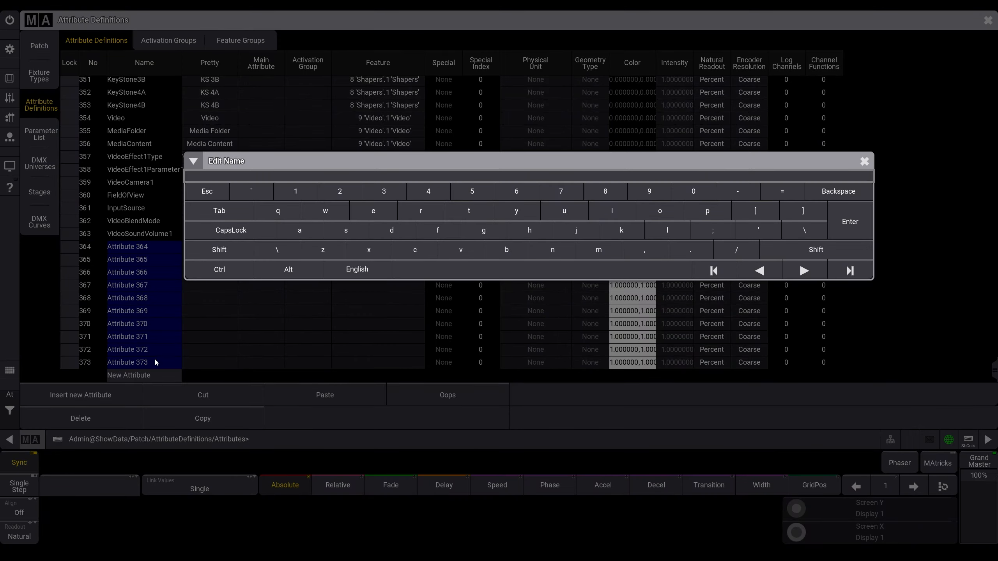
type("step 1")
key("Return")
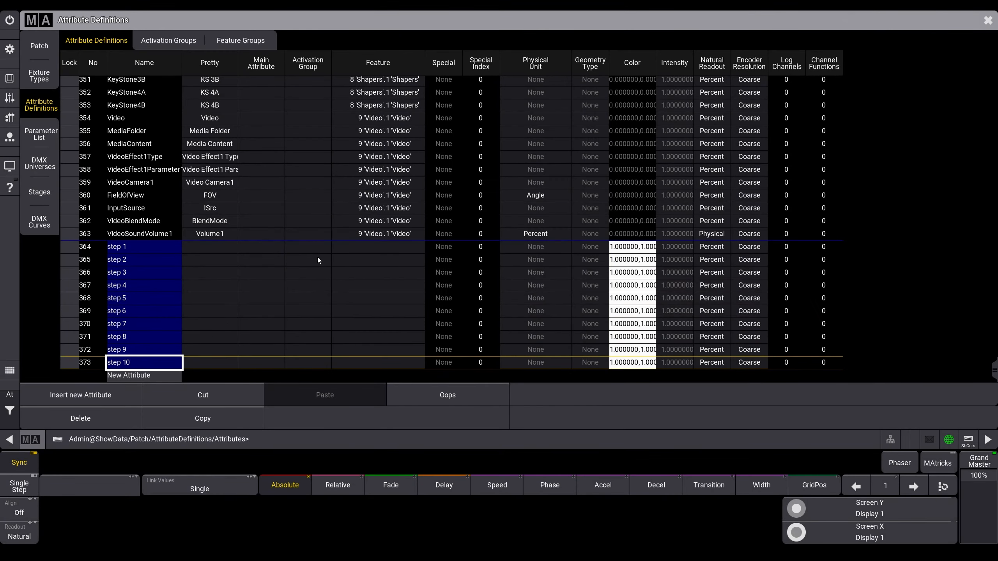
- Assign the feature Dimmer.Dimmer to the attributes step 1 through step 10
mouse_move(546, 246)
left_mouse_down()
mouse_move(553, 351)
mouse_move(556, 243)
mouse_move(542, 234)
left_mouse_up()
left_click_drag(397, 247, 406, 362)
right_click(405, 363)
left_click(404, 362)
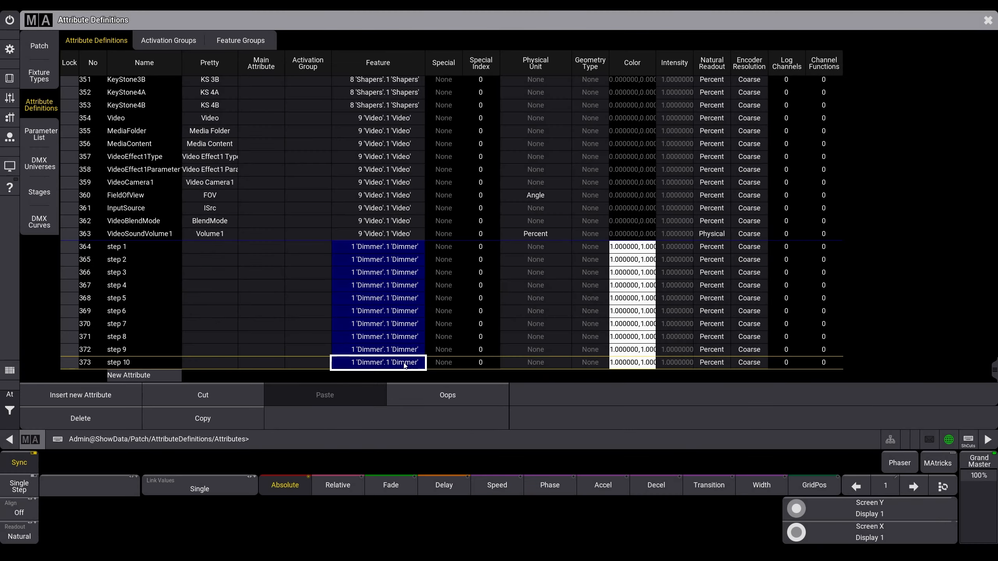
- Set the physical unit of the attributes step 1 through step 10 to LuminousIntensity
left_click_drag(534, 246, 549, 362)
right_click(551, 363)
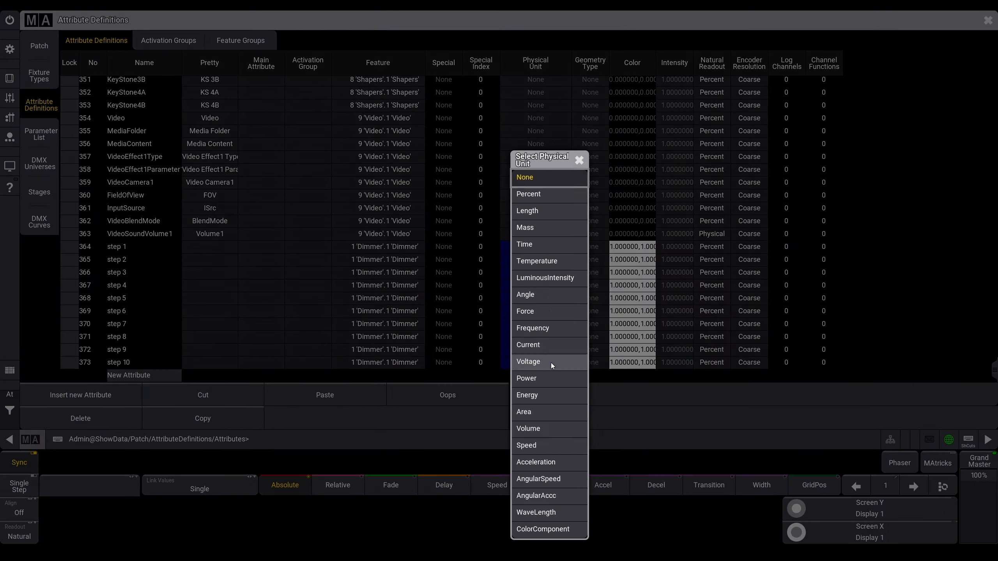
left_click(559, 281)
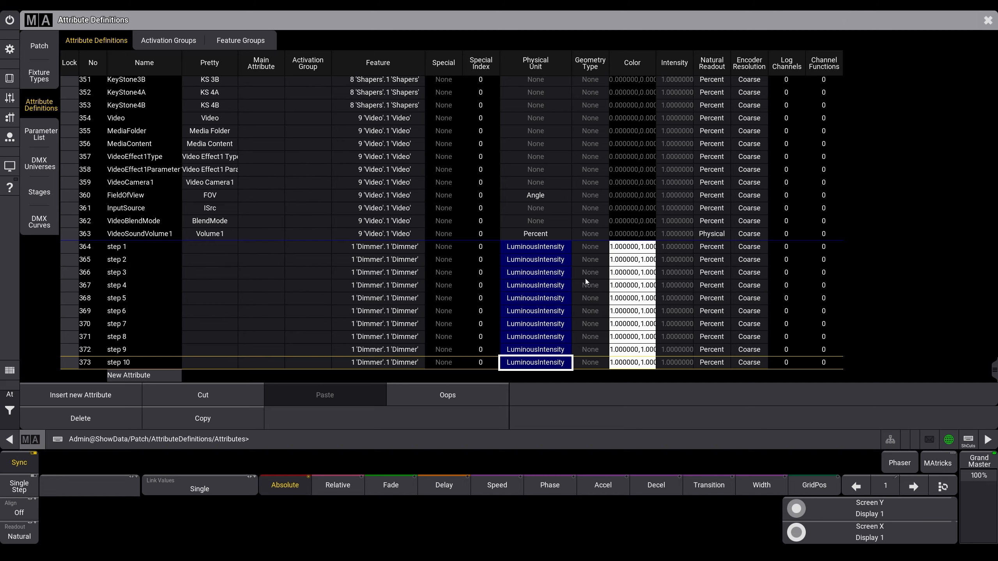
left_click(571, 261)
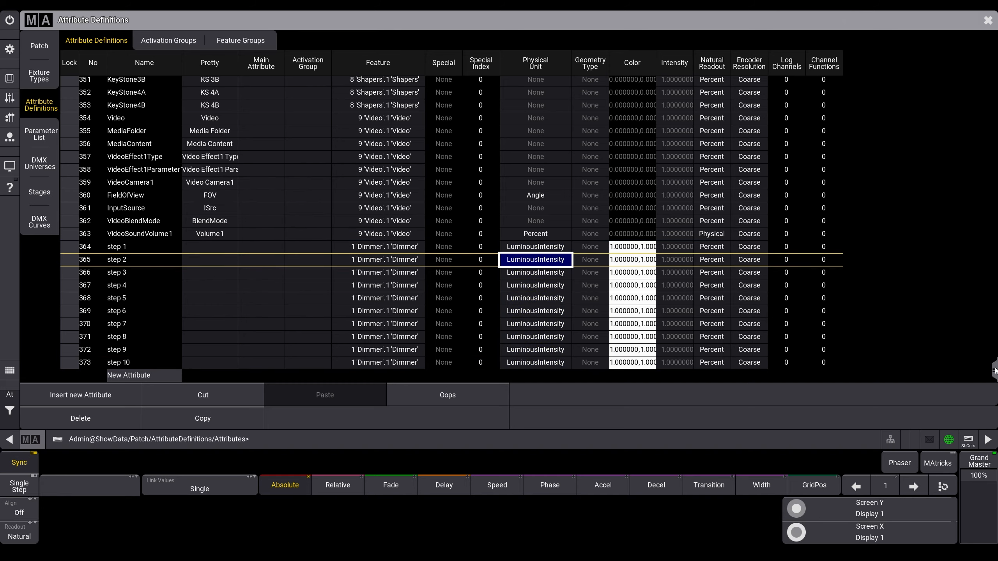
- Create a new fixture type and name it Step
left_click_drag(994, 369, 995, 63)
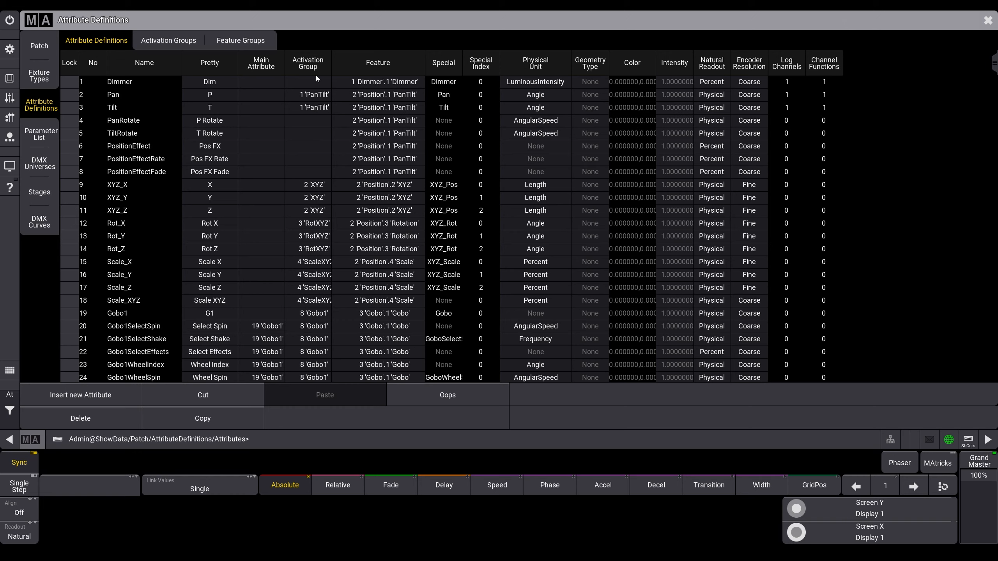
left_click(39, 75)
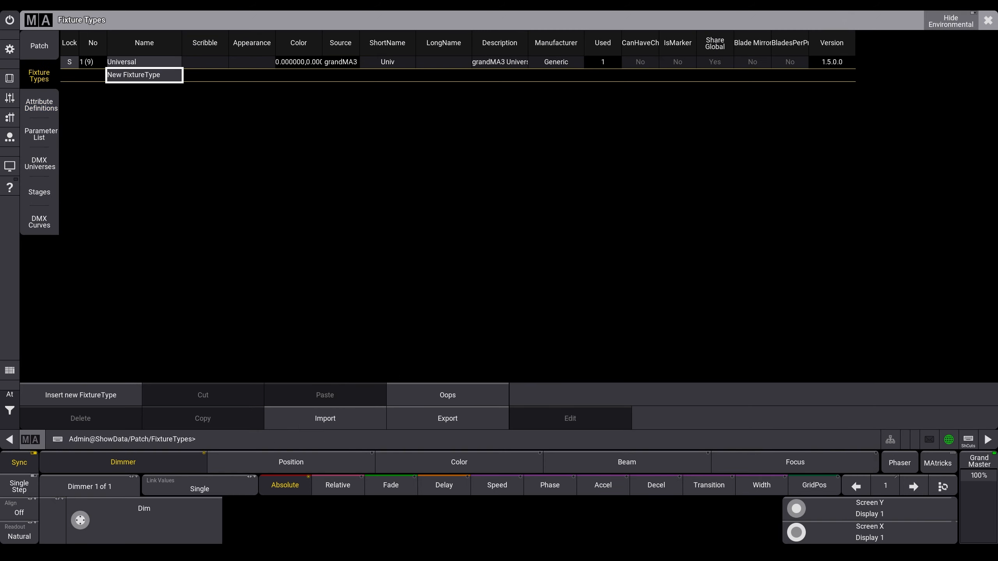
left_click(154, 77)
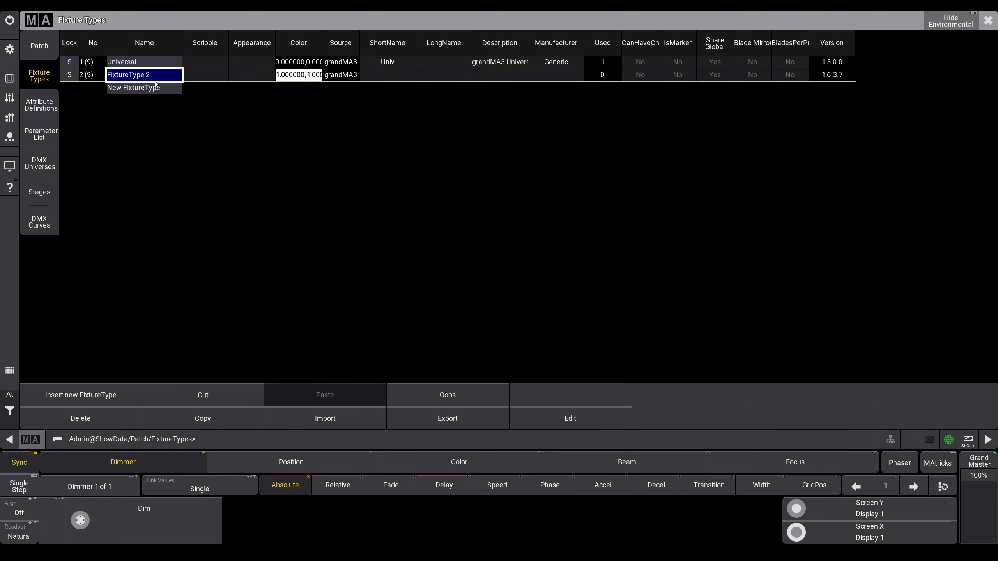
left_click(154, 77)
type("Step")
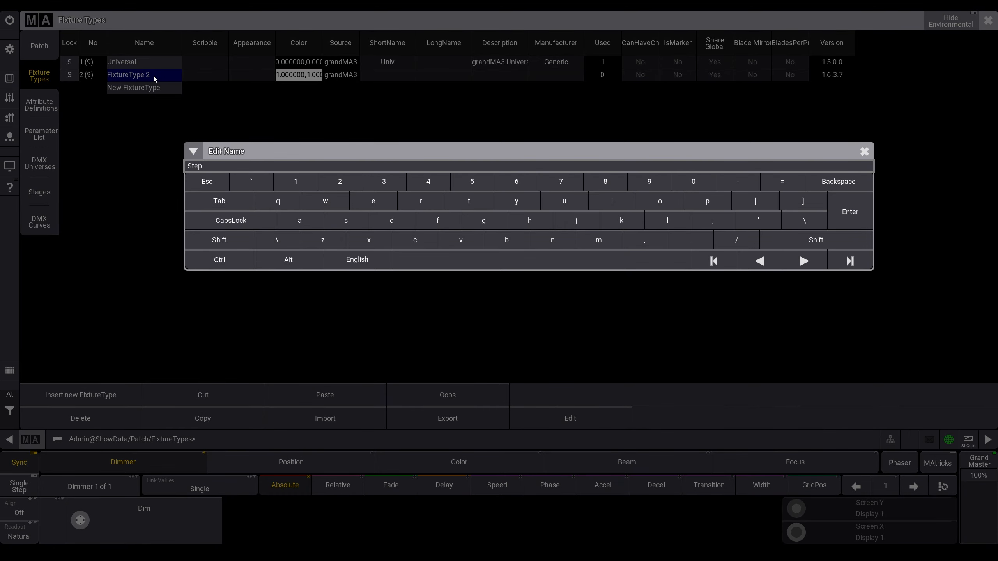
key("Return")
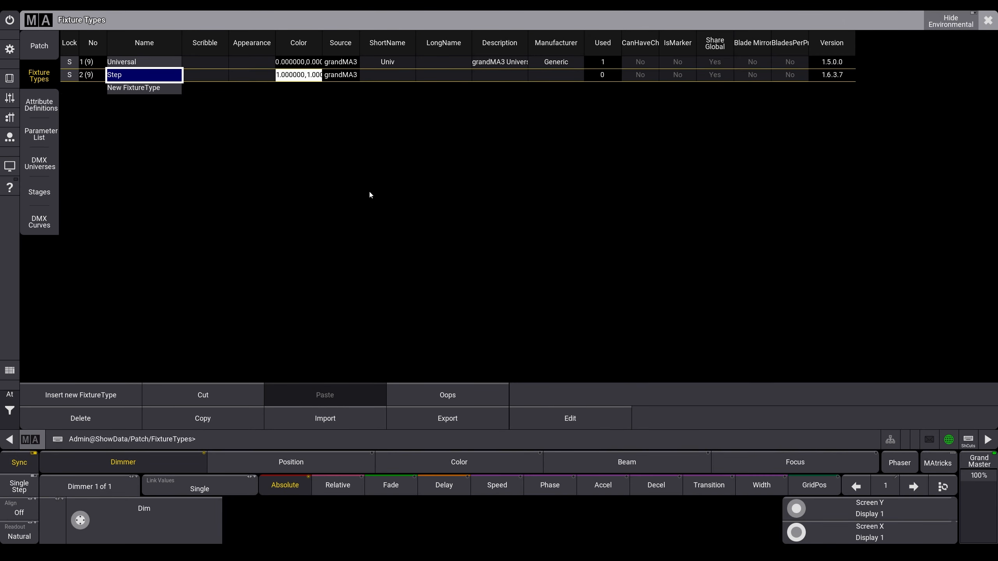
- Open the Step fixture type for editing and expand the DMX channels of its Default mode
left_click(562, 417)
left_click(77, 83)
left_click(94, 98)
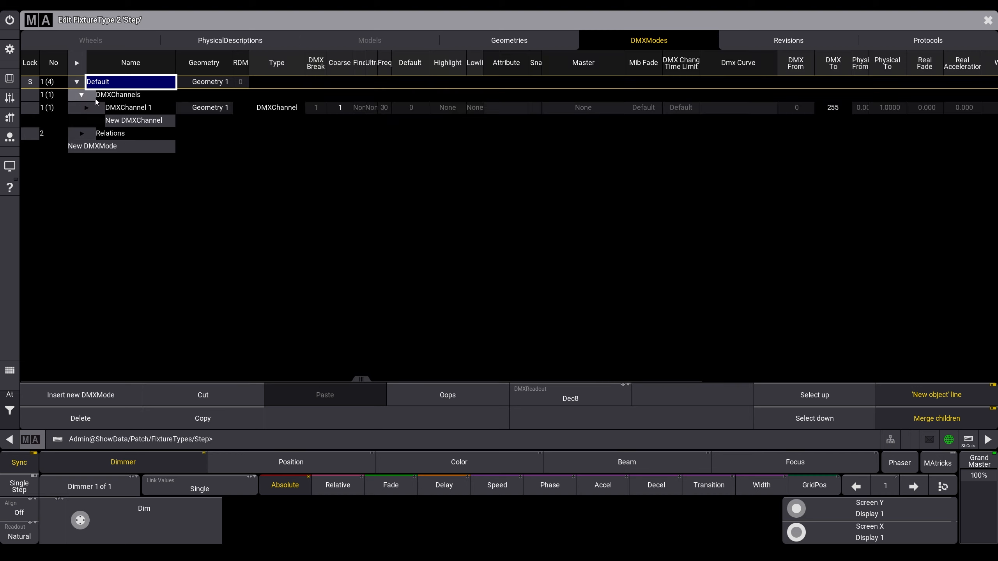
left_click(100, 113)
left_click(97, 109)
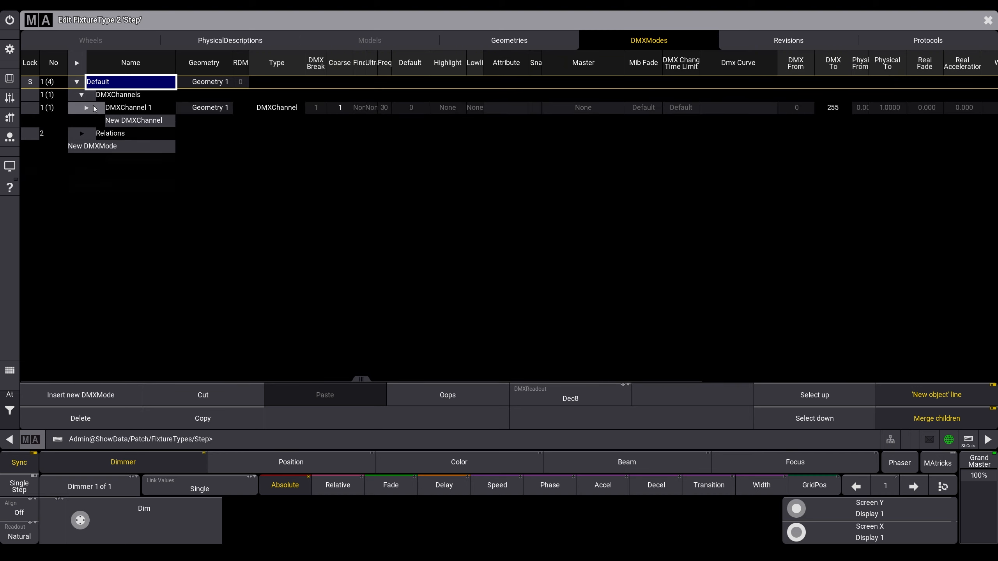
- Add DMX channels 2 through 11 to the Default mode of the Step fixture type
left_click(125, 121)
left_click(130, 134)
left_click(142, 147)
left_click(153, 159)
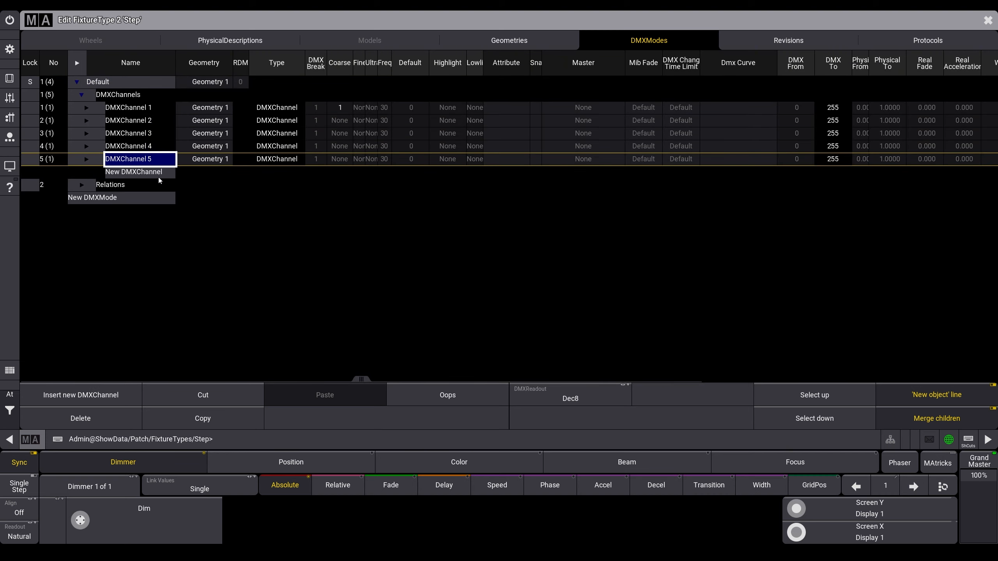
left_click(158, 172)
left_click(161, 185)
left_click(163, 198)
left_click(164, 212)
left_click(164, 224)
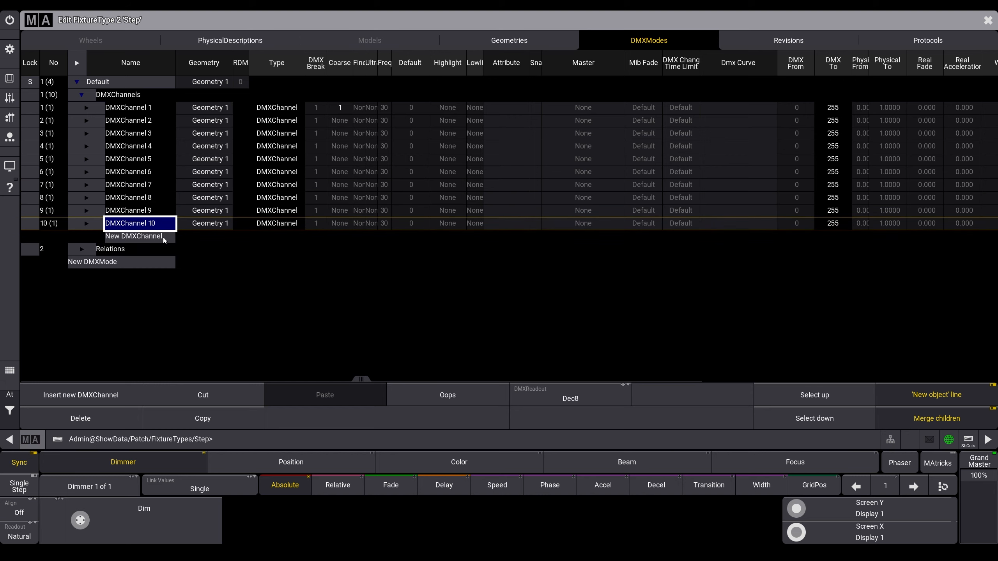
left_click(163, 237)
- Number the coarse addresses of all DMX channels 1 to 11 and set the default of channels 1 to 10 to 255
left_click(340, 119)
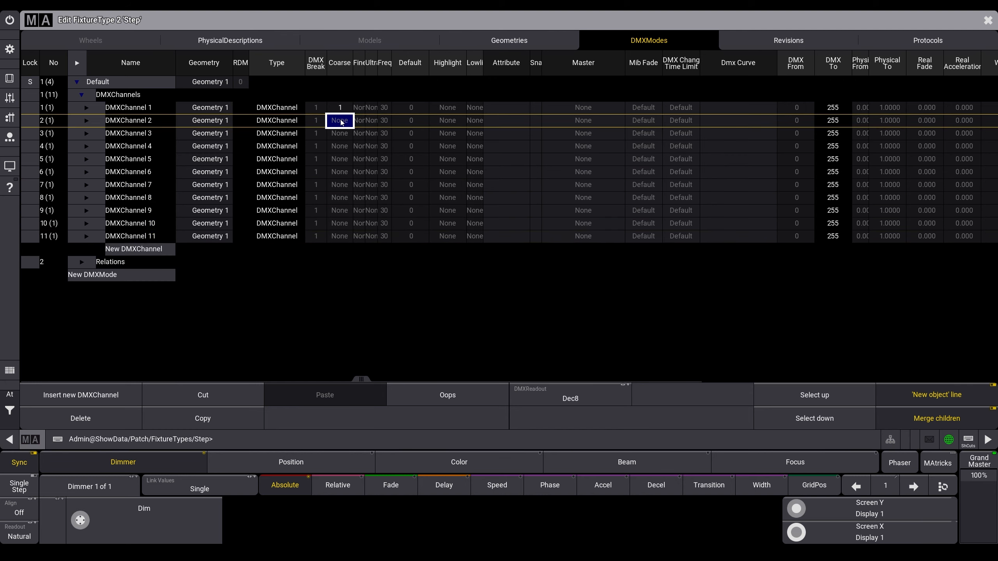
left_click_drag(340, 111, 341, 237)
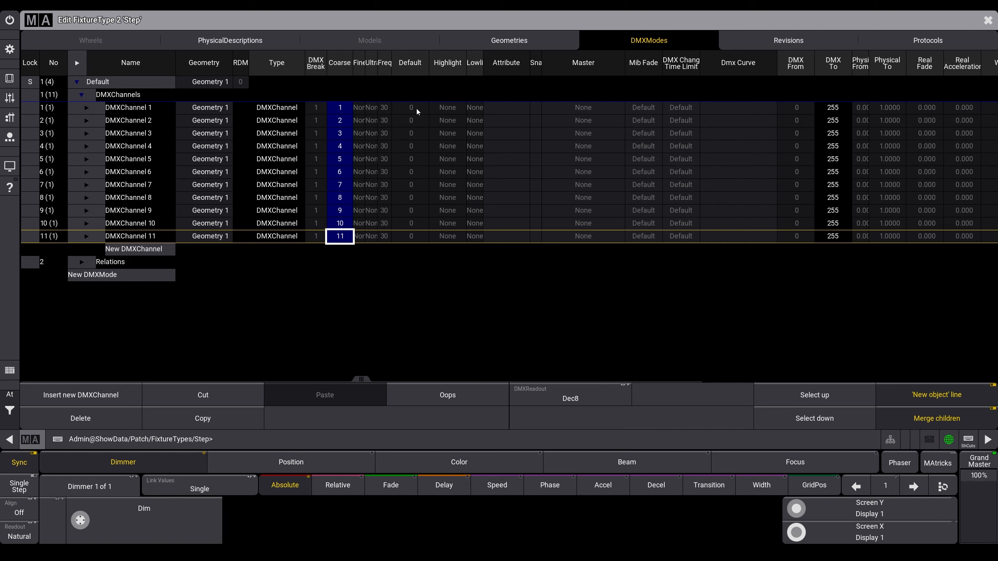
left_click_drag(417, 108, 425, 232)
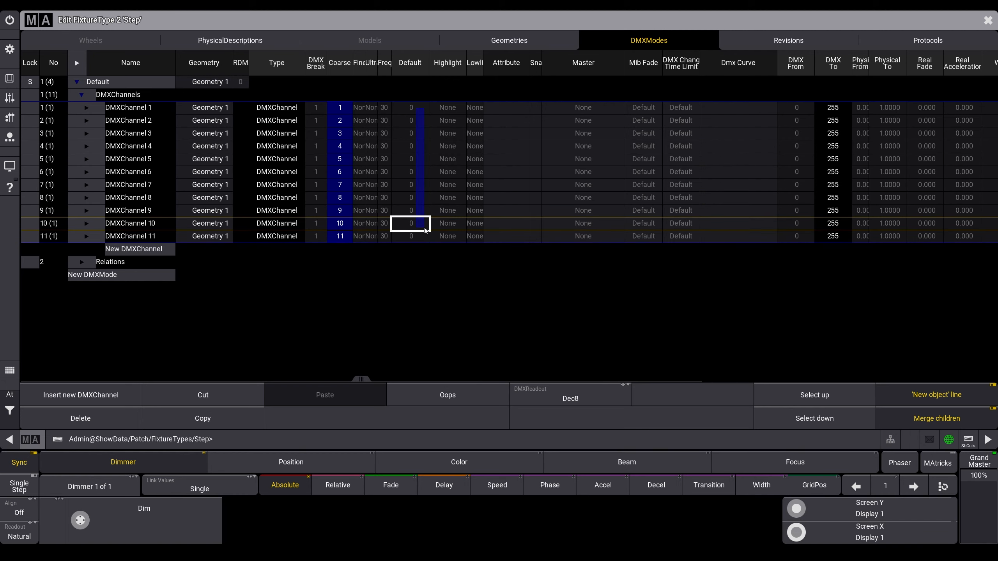
left_click_drag(425, 227, 424, 227)
right_click(425, 227)
type("255")
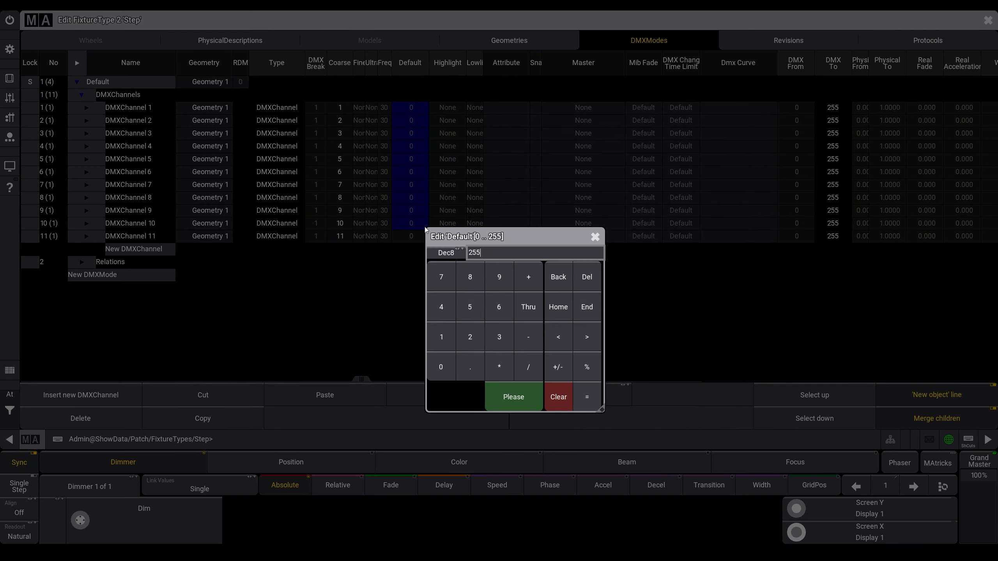
key("Return")
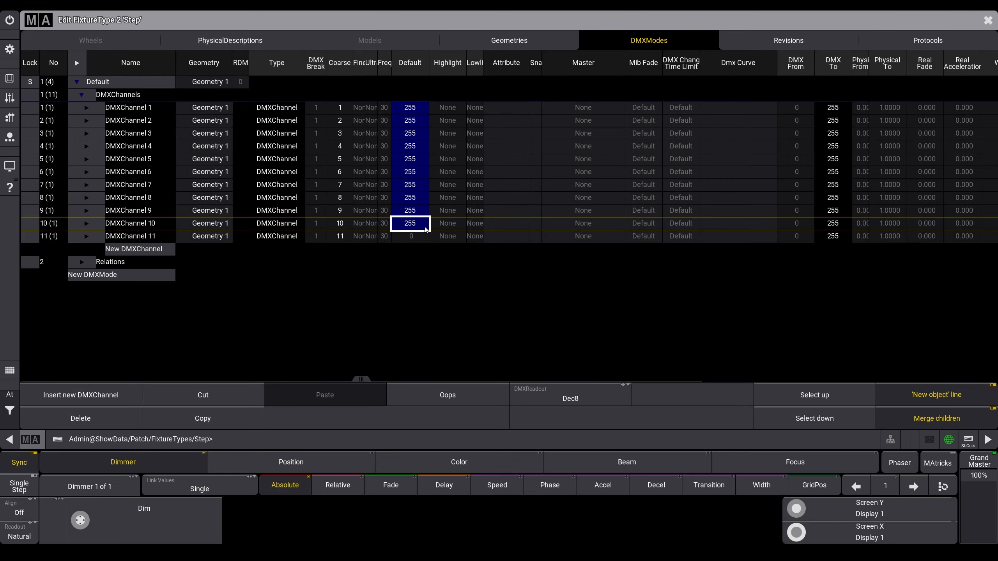
- Assign the attributes step 1 through step 5 to DMX channels 1 to 5, one attribute per channel
left_click(511, 108)
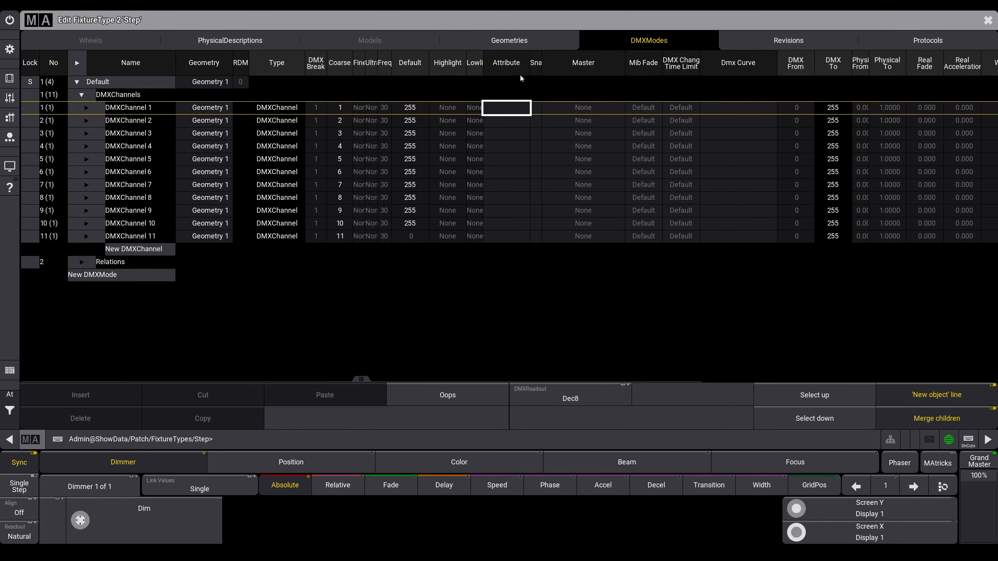
right_click(520, 113)
left_click(431, 169)
type("step")
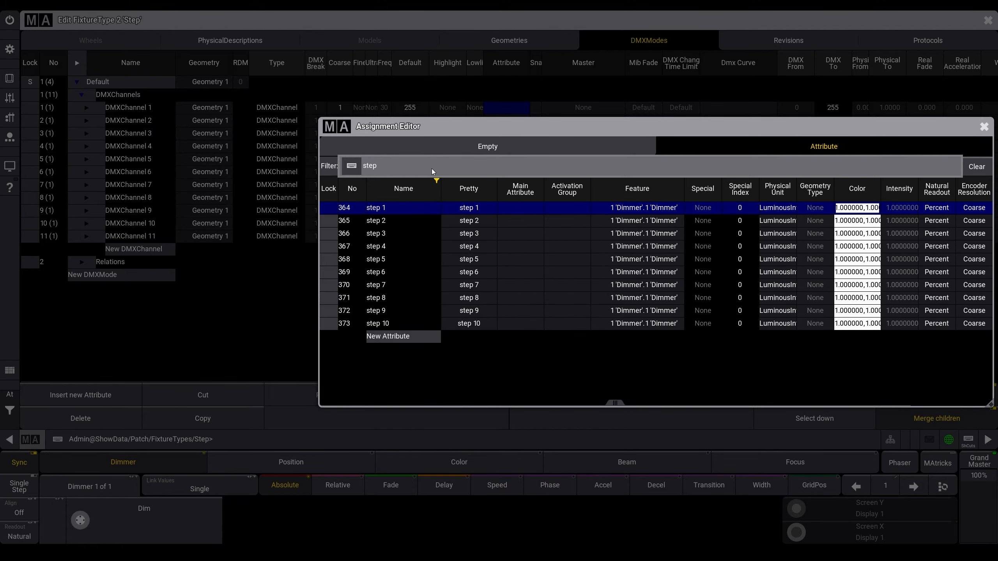
left_click(407, 208)
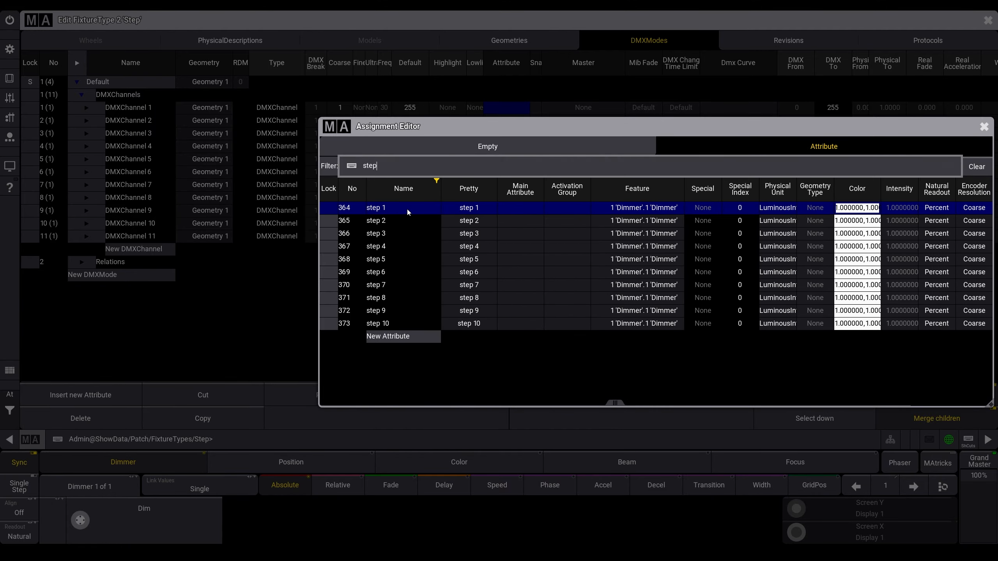
right_click(498, 122)
left_click(392, 228)
right_click(506, 133)
left_click(393, 253)
right_click(509, 146)
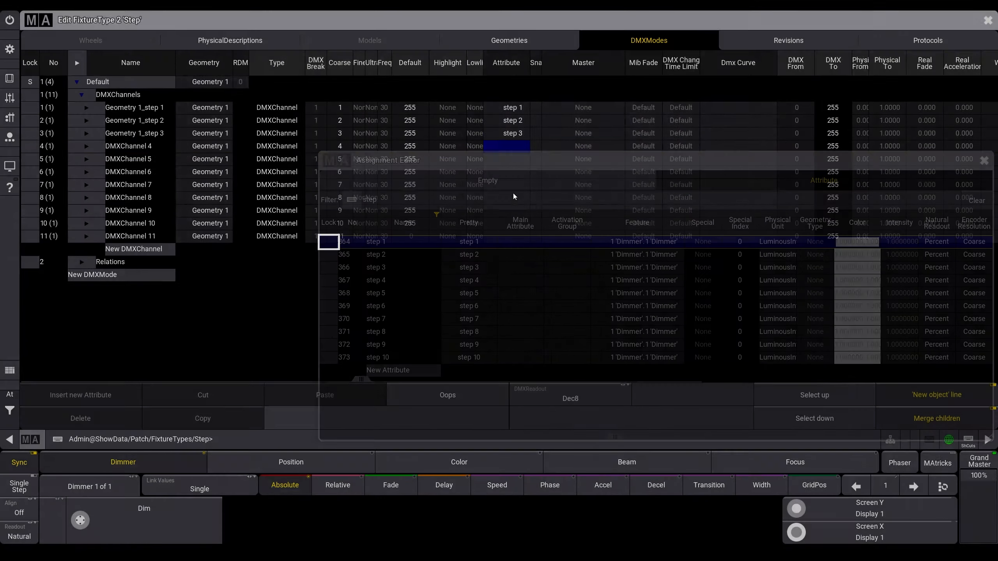
left_click(393, 280)
right_click(509, 160)
left_click(393, 305)
- Assign the attributes step 6 through step 10 to DMX channels 6 to 10, one attribute per channel
left_click(487, 331)
right_click(510, 185)
left_click(487, 357)
right_click(518, 198)
left_click(485, 383)
right_click(510, 210)
left_click(484, 409)
right_click(511, 223)
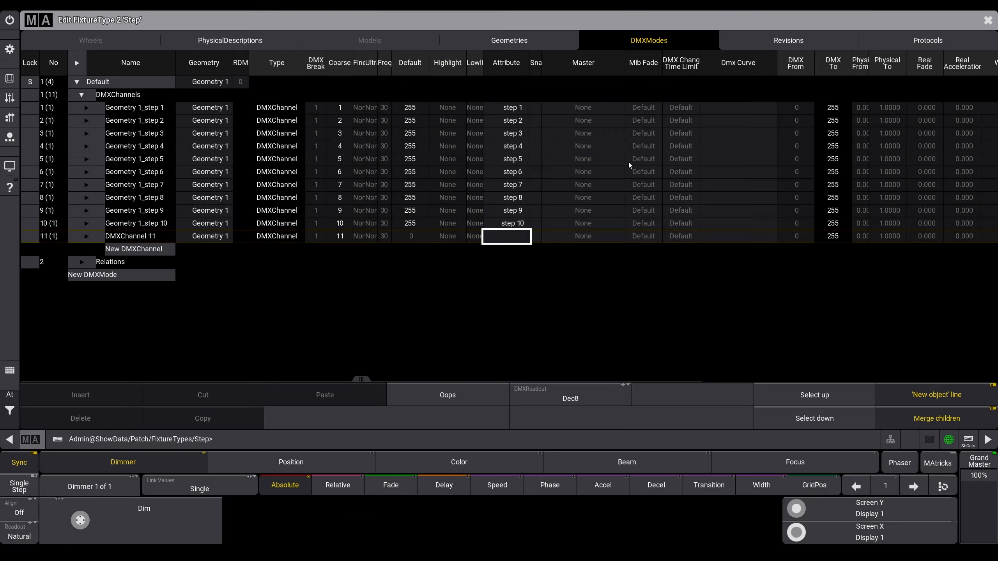
- Assign the DMX curves step1 through step5 to the channels with the matching step 1 to step 5 attributes
left_click(727, 108)
right_click(726, 112)
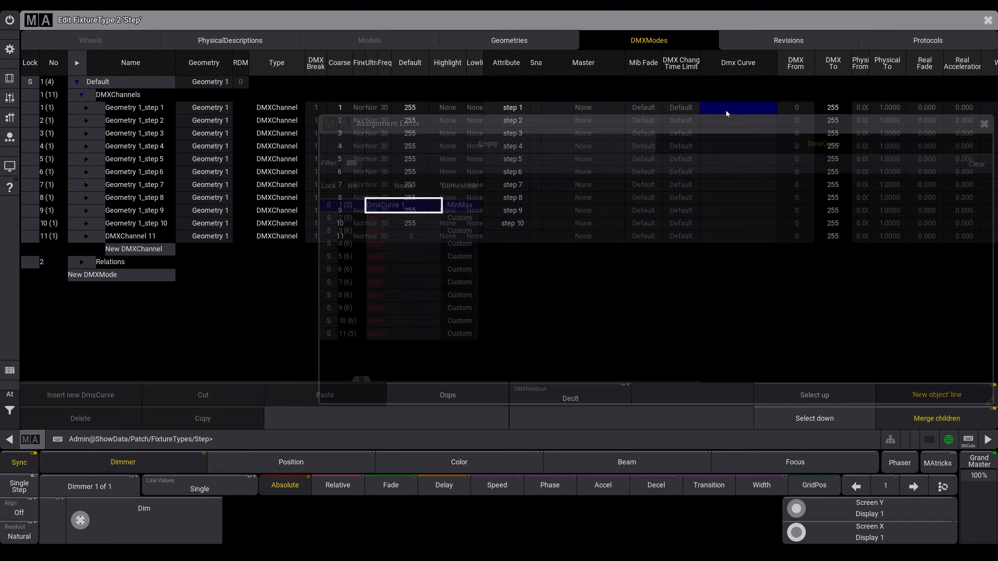
left_click(402, 219)
right_click(704, 126)
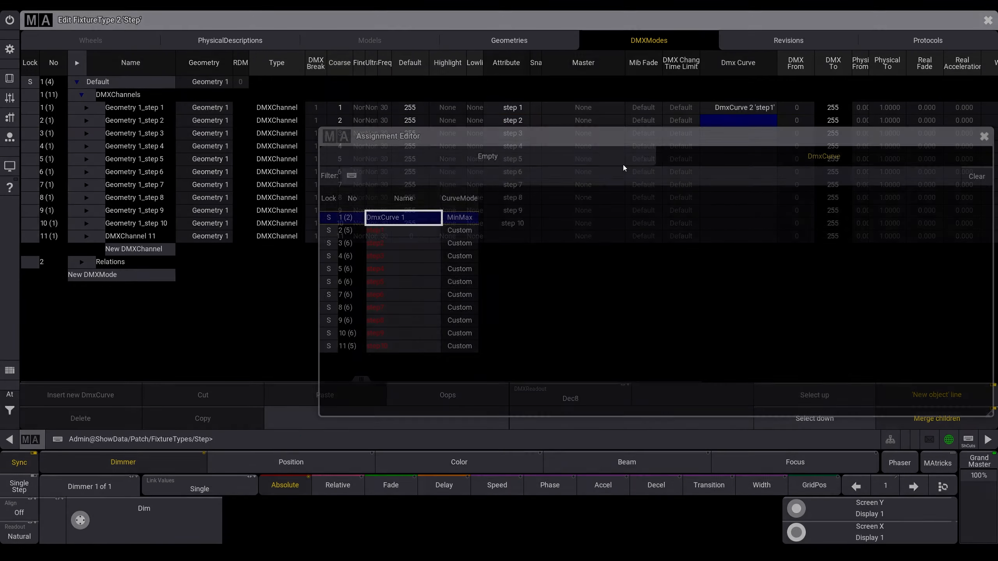
left_click(394, 243)
right_click(708, 136)
left_click(416, 266)
right_click(711, 150)
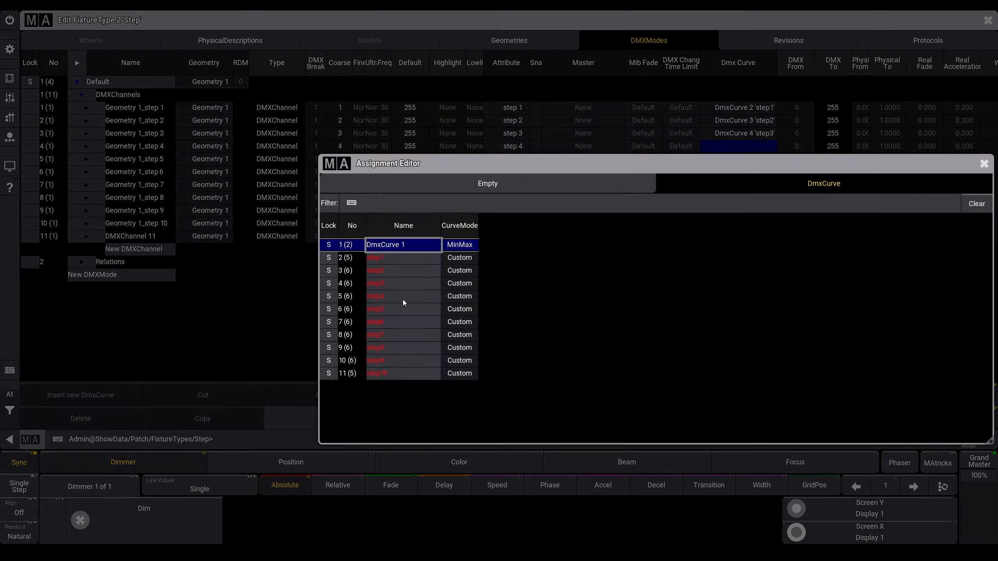
left_click(403, 298)
right_click(711, 160)
left_click(404, 315)
- Assign the DMX curves step6 through step10 to the channels with the matching step 6 to step 10 attributes
right_click(710, 173)
left_click(408, 341)
right_click(715, 189)
right_click(743, 212)
left_click(418, 413)
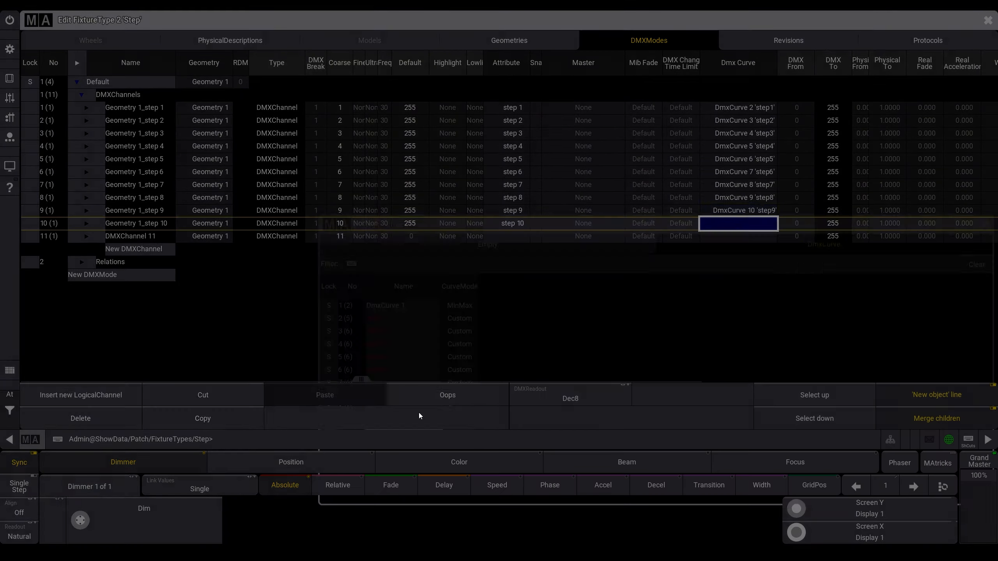
right_click(731, 224)
left_click(425, 435)
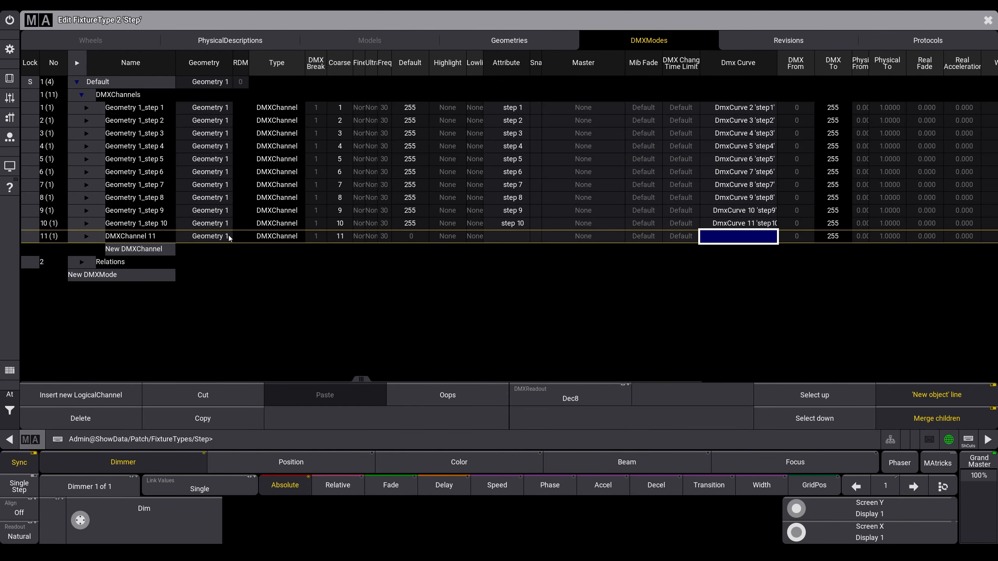
- Assign the Dimmer attribute to DMX channel 11 of the Step fixture type
right_click(524, 236)
type("step")
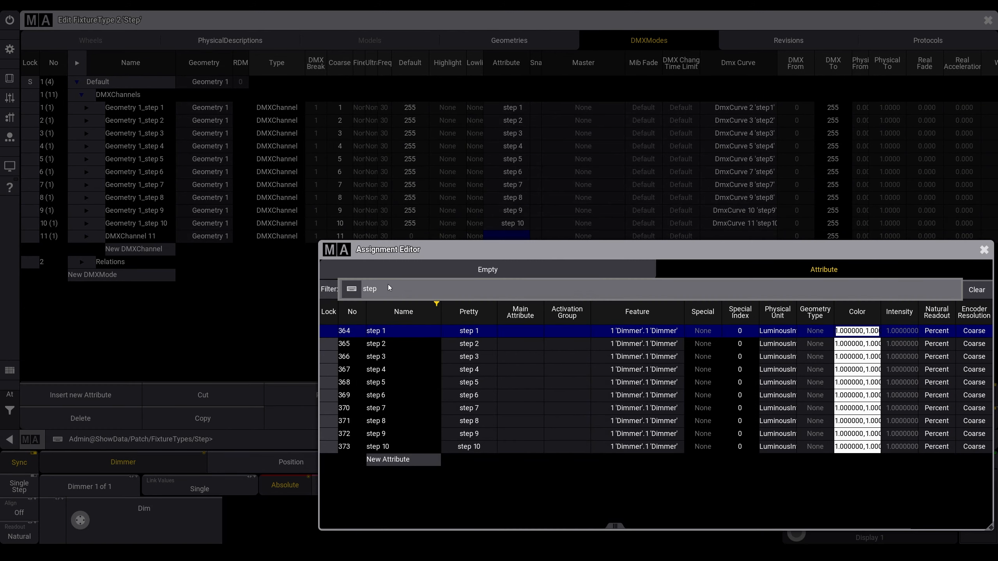
key("BackSpace")
key("BackSpace")
type("dimm")
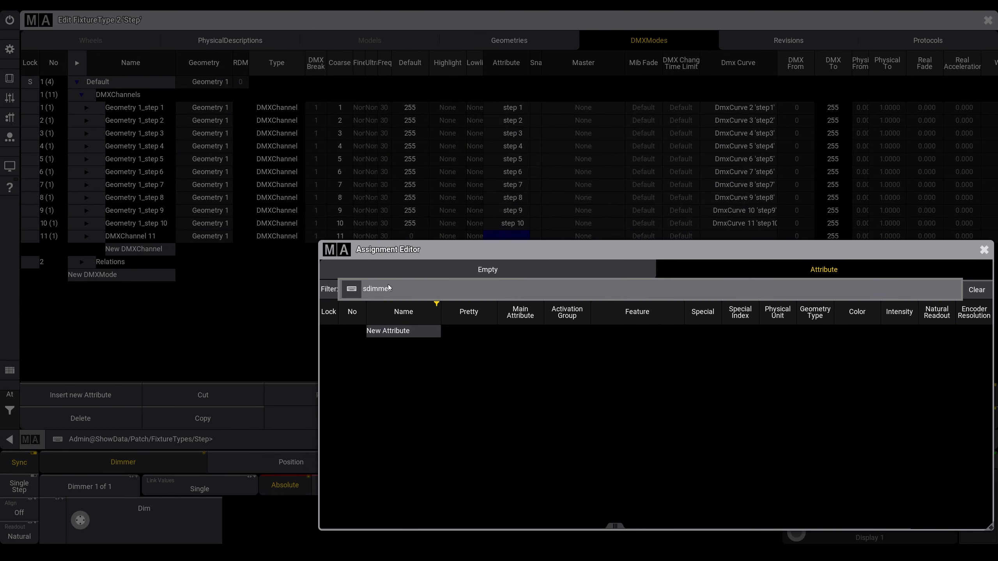
type("er")
key("Home")
key("Delete")
left_click(488, 333)
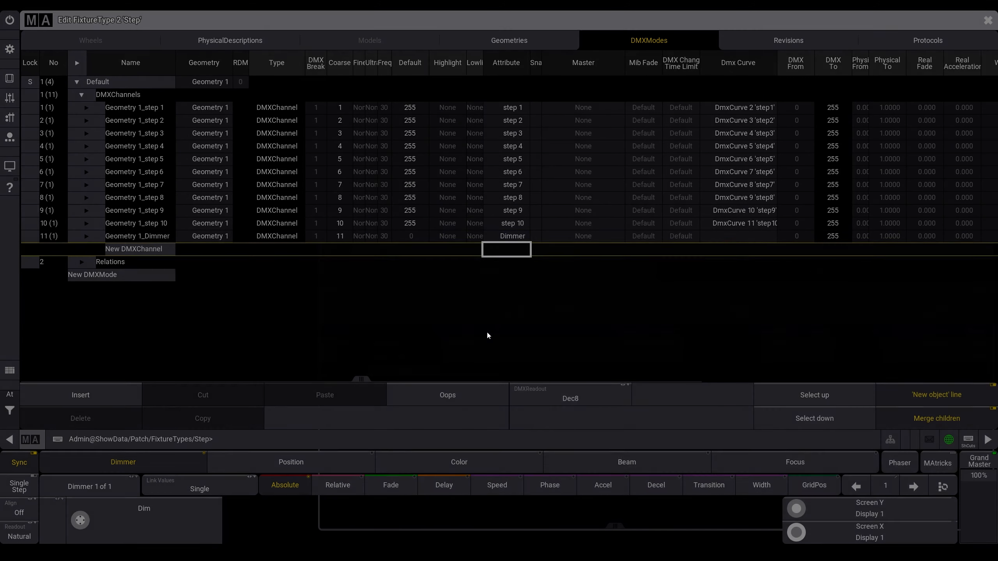
- Add ten relations to the Default mode of the Step fixture type
left_click(81, 94)
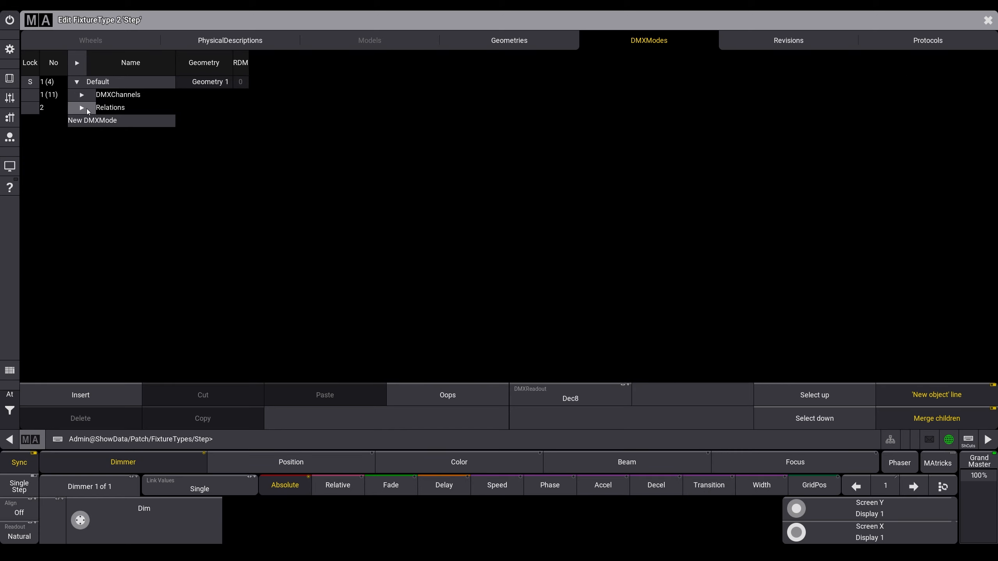
left_click(87, 109)
left_click(126, 120)
left_click(135, 134)
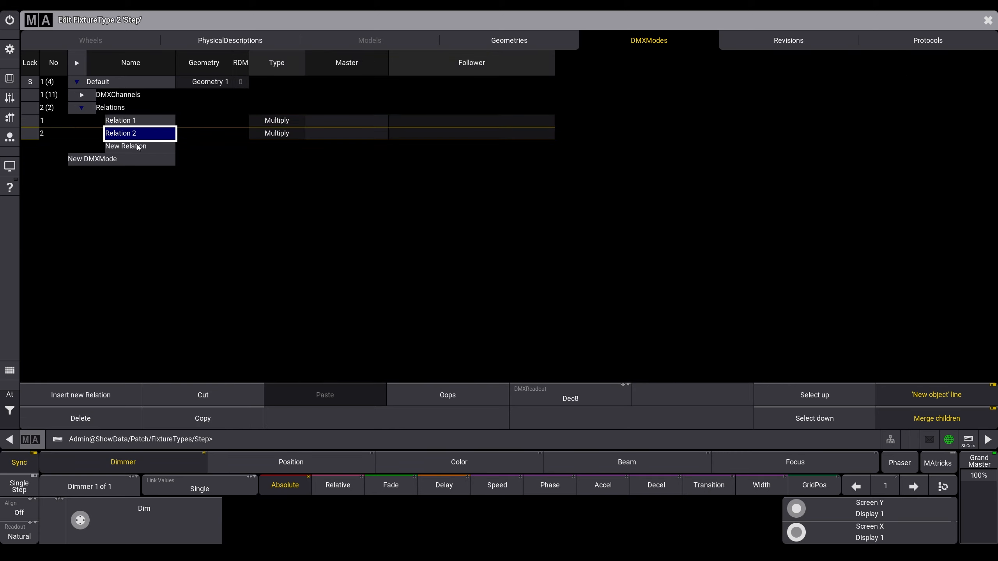
left_click(139, 146)
left_click(142, 158)
left_click(146, 171)
left_click(148, 184)
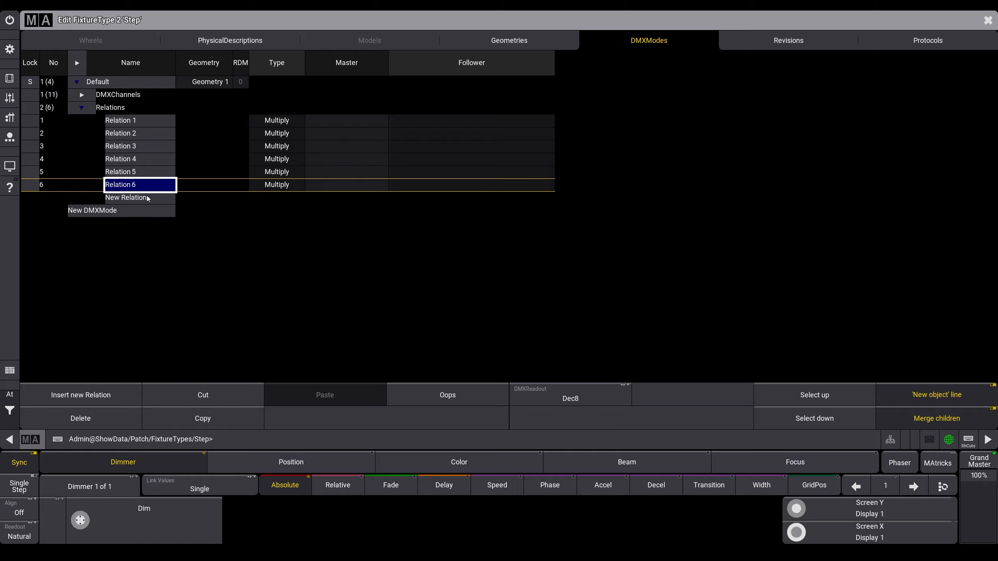
left_click(149, 197)
left_click(149, 210)
left_click(150, 224)
left_click(159, 236)
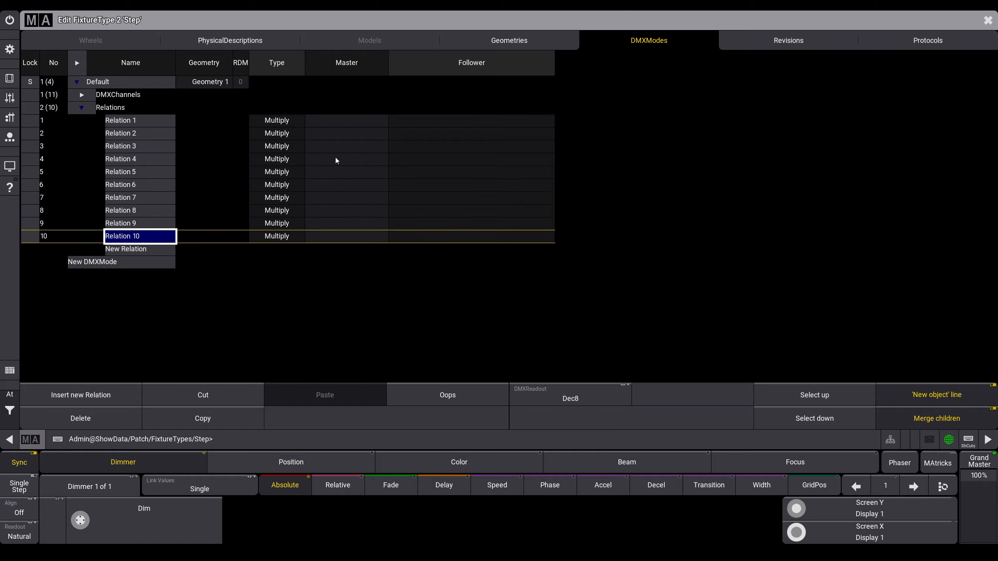
- Set the master of all ten relations to Geometry 1_Dimmer
left_click_drag(339, 119, 348, 234)
right_click(348, 234)
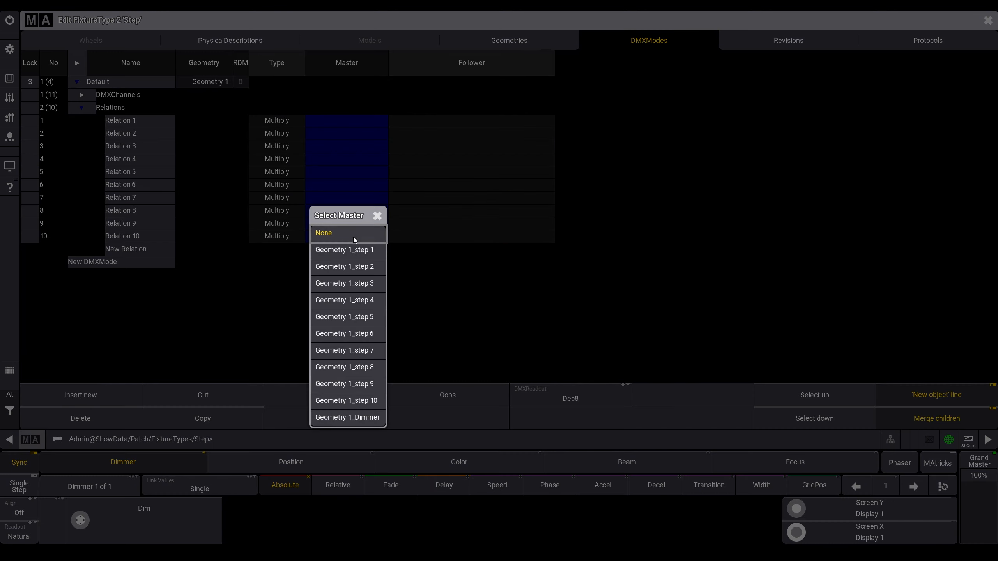
left_click(356, 417)
- Set the follower of Relation 1 to the channel function step 1 1 of Geometry 1_step 1
left_click(420, 121)
right_click(420, 121)
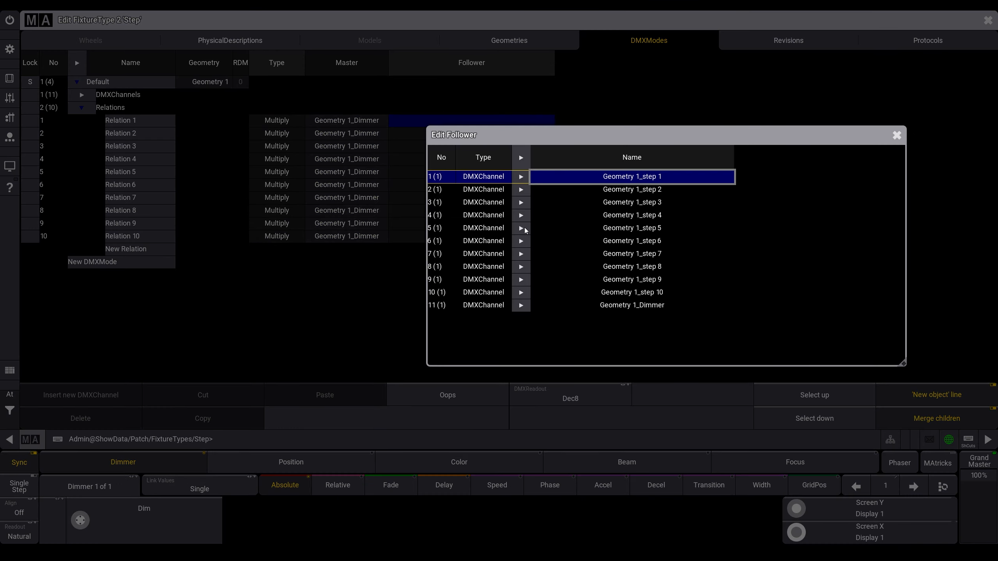
left_click(522, 190)
left_click(521, 177)
left_click(526, 189)
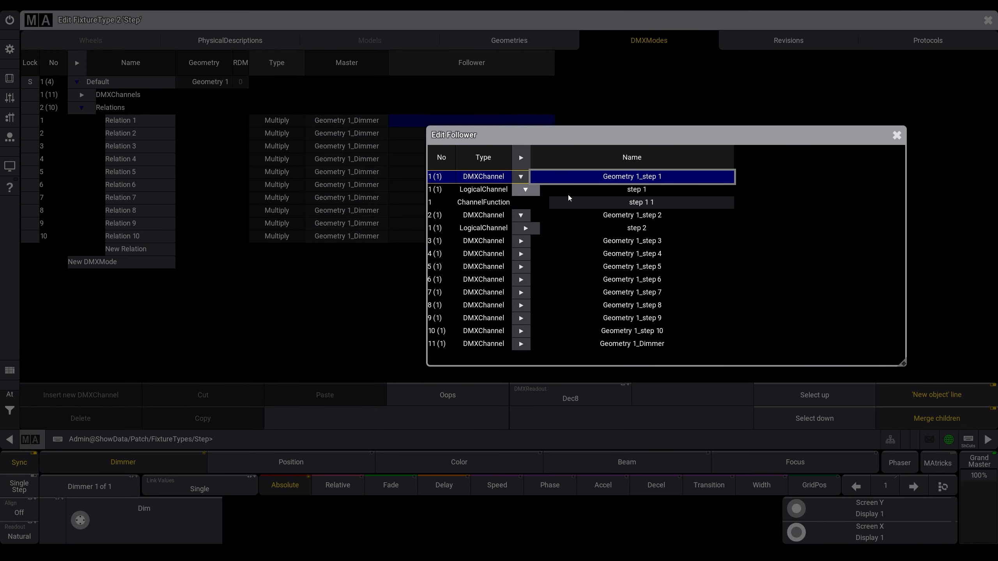
left_click(600, 203)
- Set the followers of Relation 2 and Relation 3 to the channel functions step 2 1 and step 3 1
right_click(471, 133)
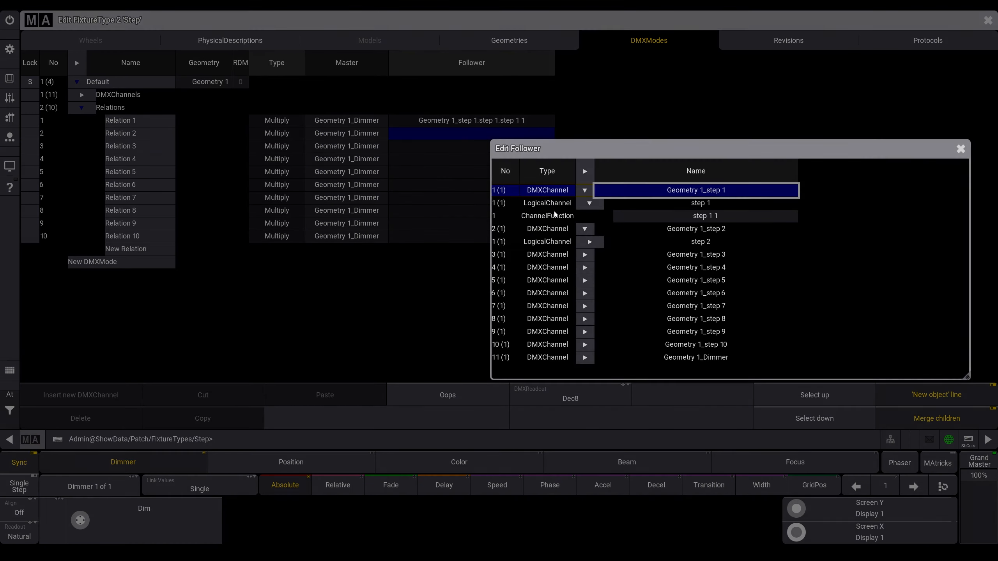
left_click(585, 190)
left_click(585, 202)
left_click(586, 204)
left_click(586, 203)
left_click(589, 216)
left_click(641, 229)
right_click(495, 147)
left_click(595, 254)
left_click(600, 268)
left_click(652, 280)
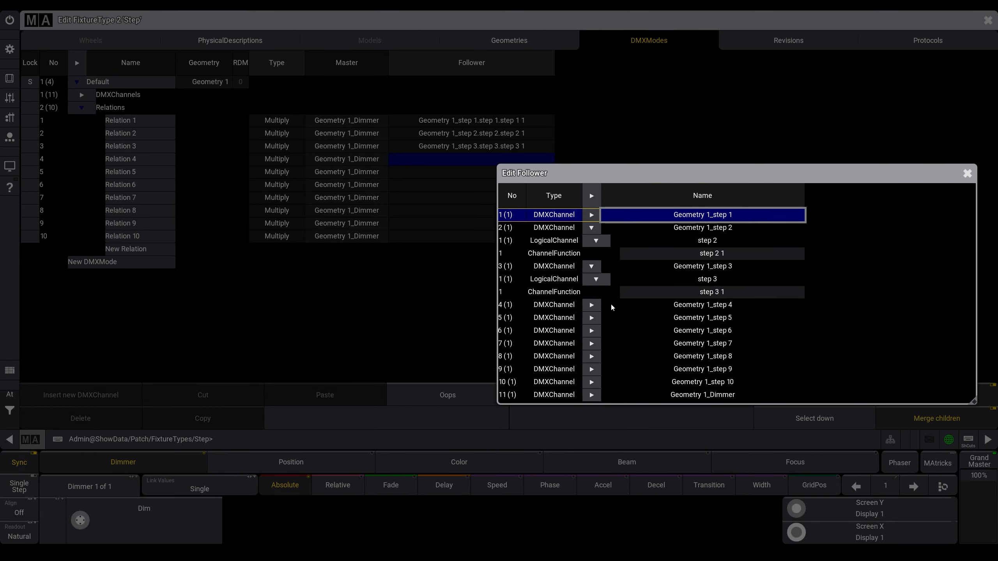
- Set the followers of Relations 4 through 7 to the matching channel functions step 4 1 through step 7 1
left_click(573, 370)
left_click(660, 384)
right_click(479, 185)
left_click(572, 406)
left_click(578, 419)
left_click(573, 251)
left_click(572, 264)
left_click(573, 277)
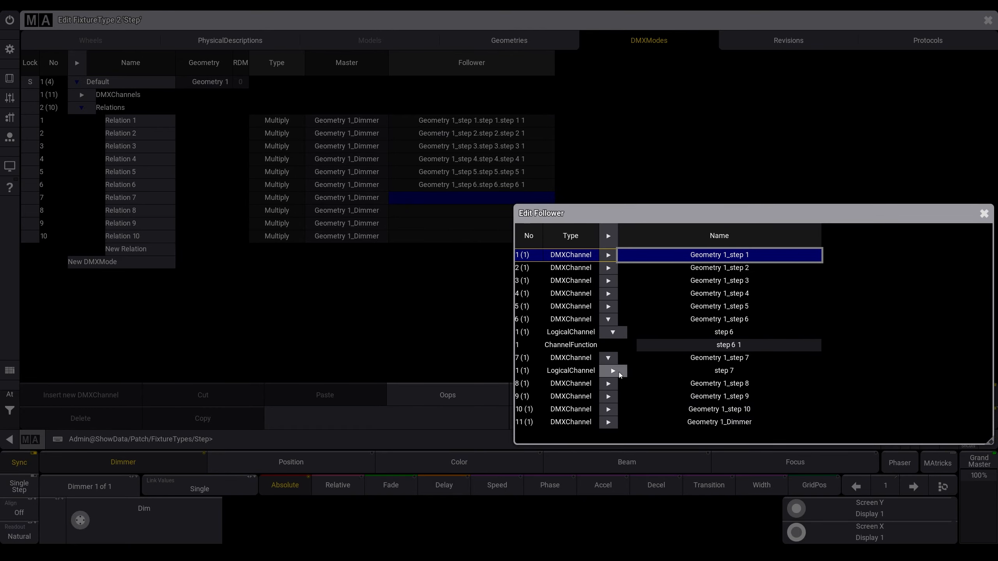
left_click(664, 410)
- Set the followers of Relation 8 and Relation 9 to the channel functions step 8 1 and step 9 1
right_click(508, 226)
left_click(604, 409)
left_click(609, 422)
left_click(660, 436)
- Add an eleventh relation with the channel function step 10 1 of Geometry 1_step 10 as its follower
right_click(492, 248)
left_click(586, 440)
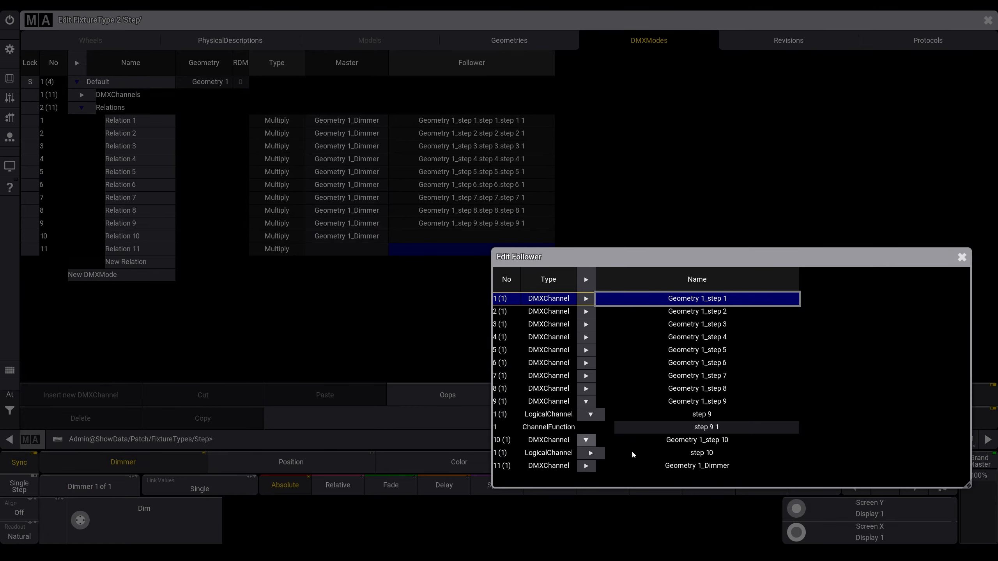
left_click(591, 454)
left_click(660, 466)
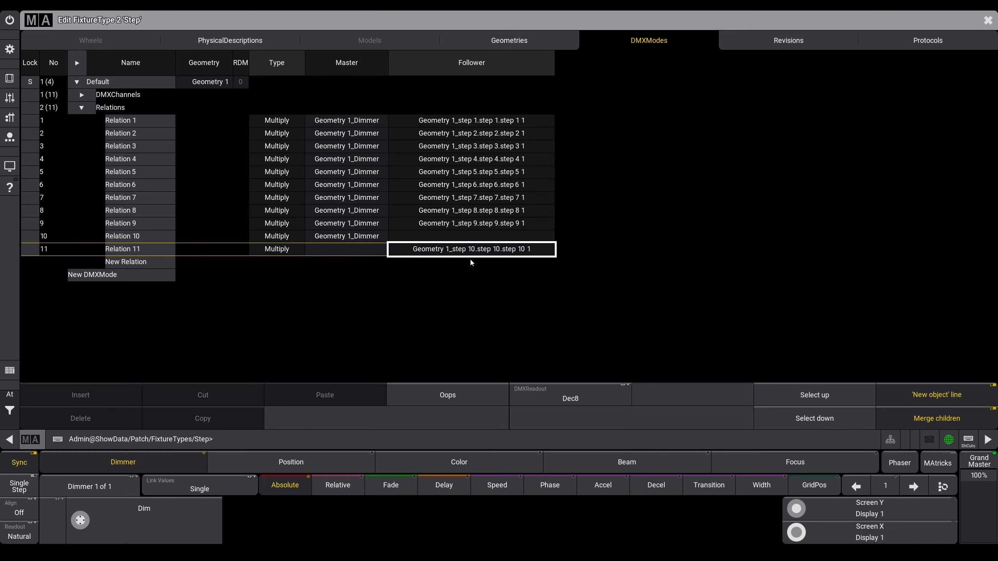
right_click(471, 251)
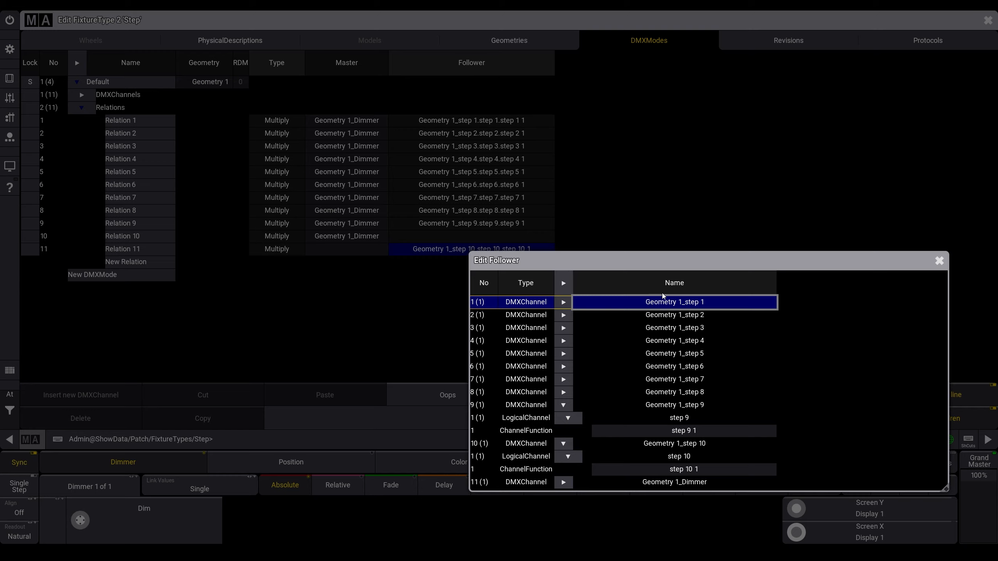
left_click(939, 261)
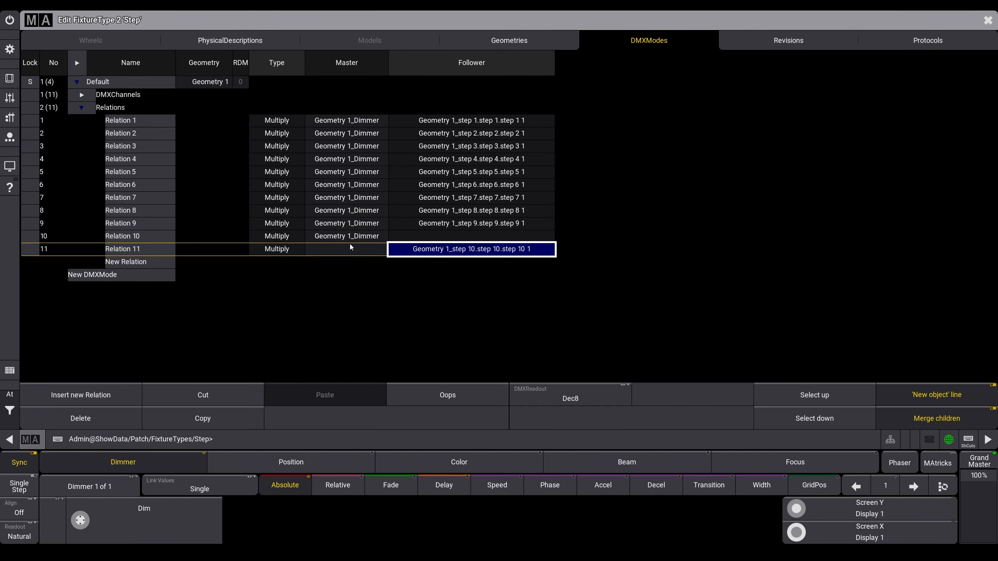
- Delete the relation that has no follower and set the step 10 relation's master to Geometry 1_Dimmer
left_click(284, 252)
key("Up")
key("Delete")
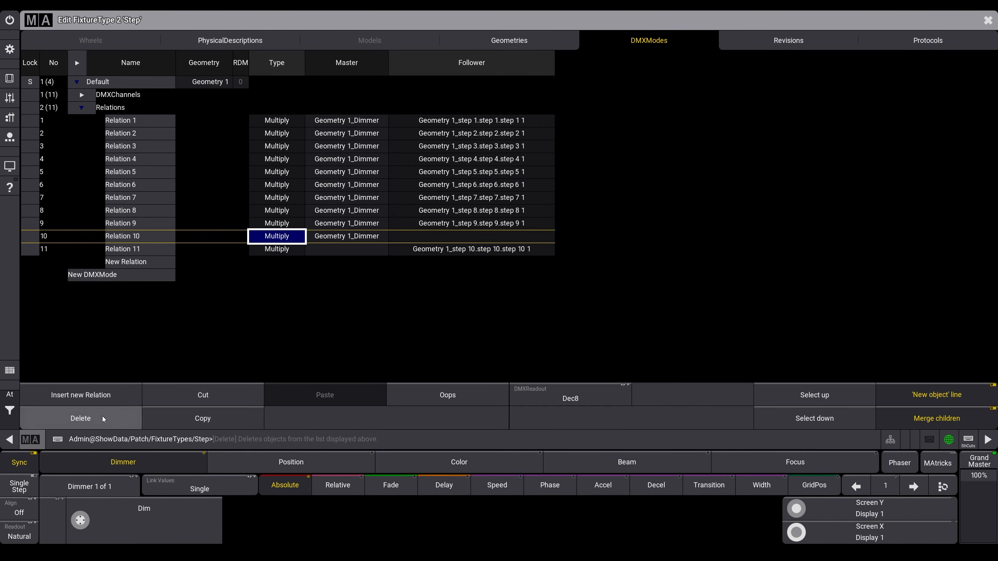
right_click(335, 239)
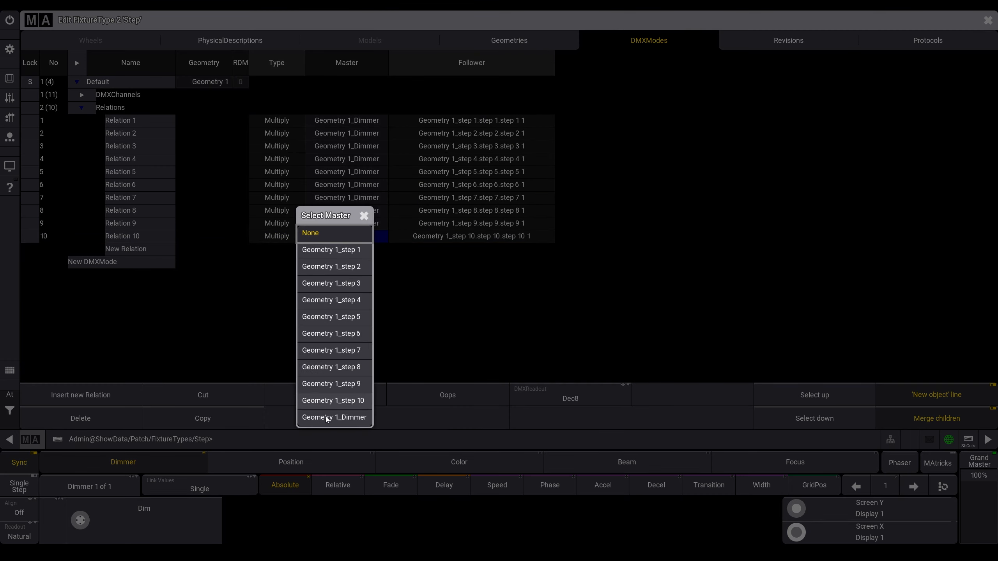
left_click(329, 418)
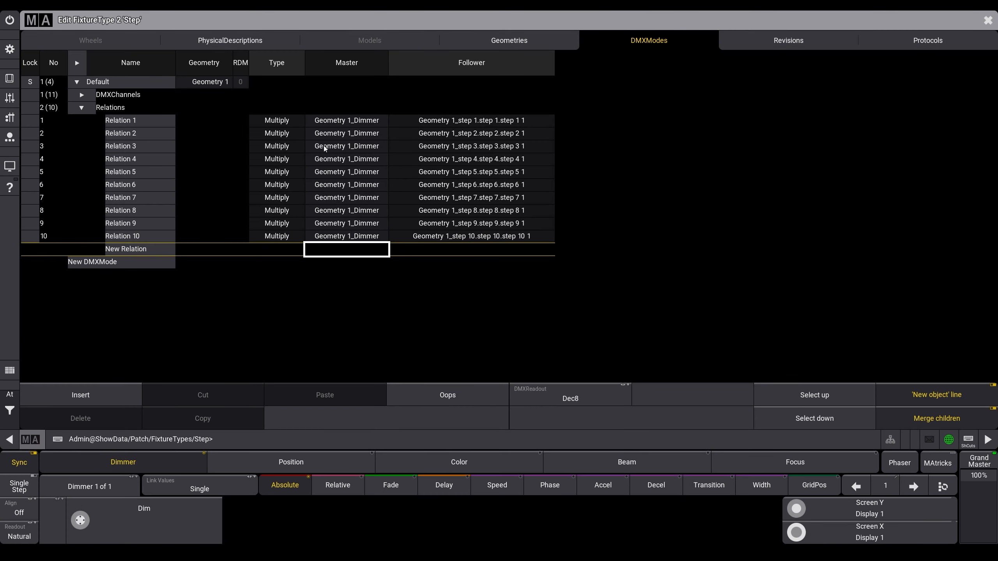
- Leave the fixture type editor and patch five Step fixtures in Default mode, starting at FID 201 and address 1.1
left_click(988, 19)
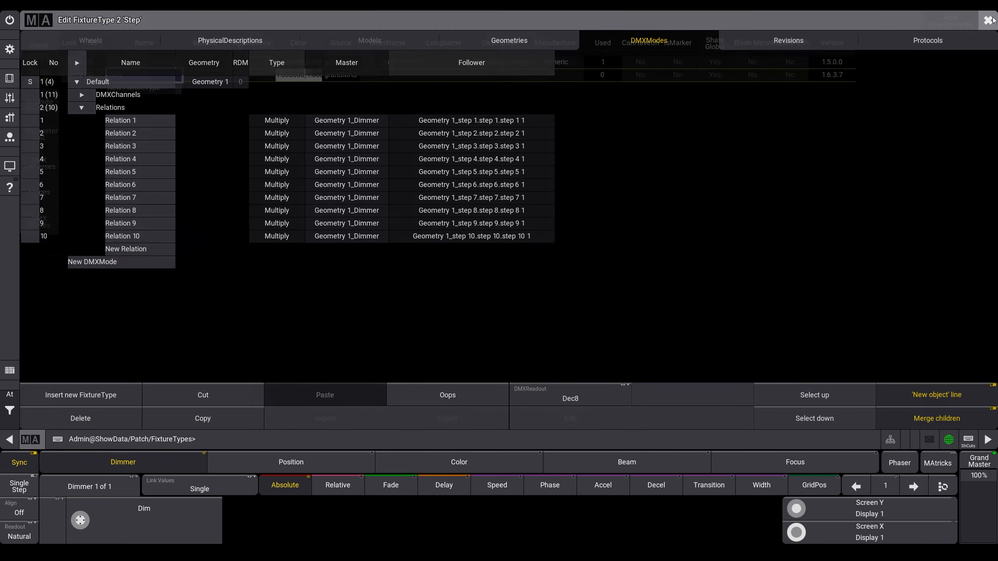
left_click(39, 45)
left_click(127, 78)
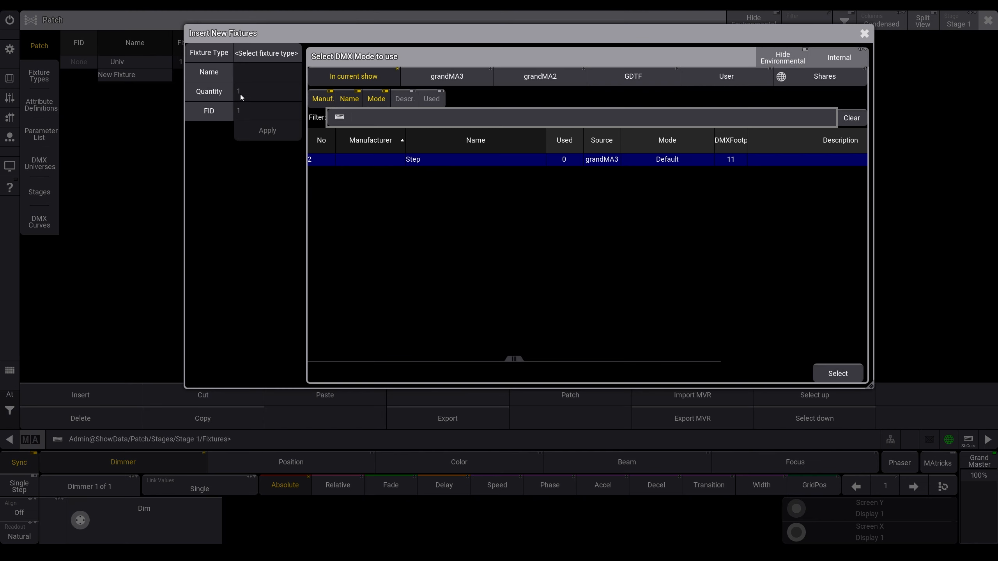
left_click(439, 159)
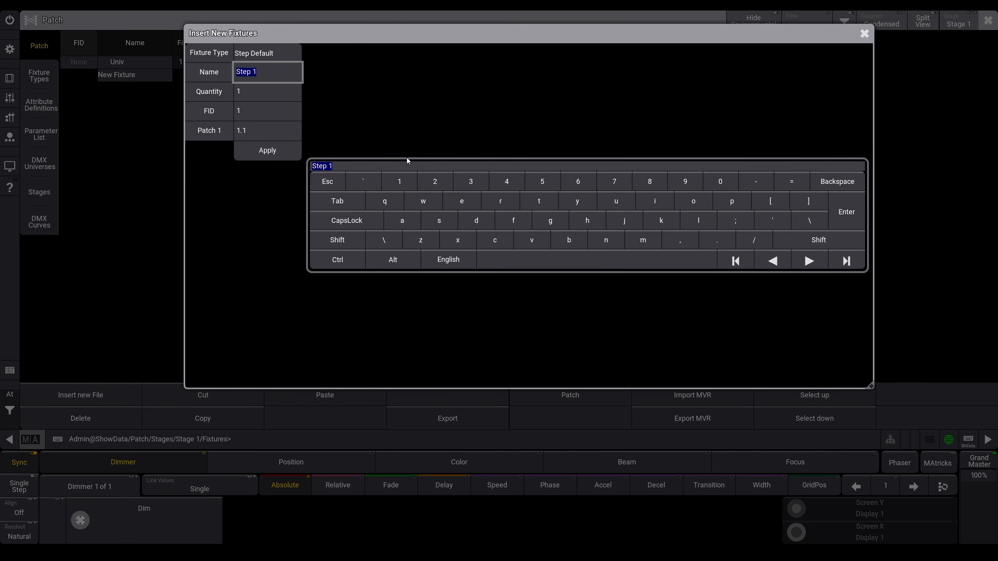
left_click(271, 100)
type("5")
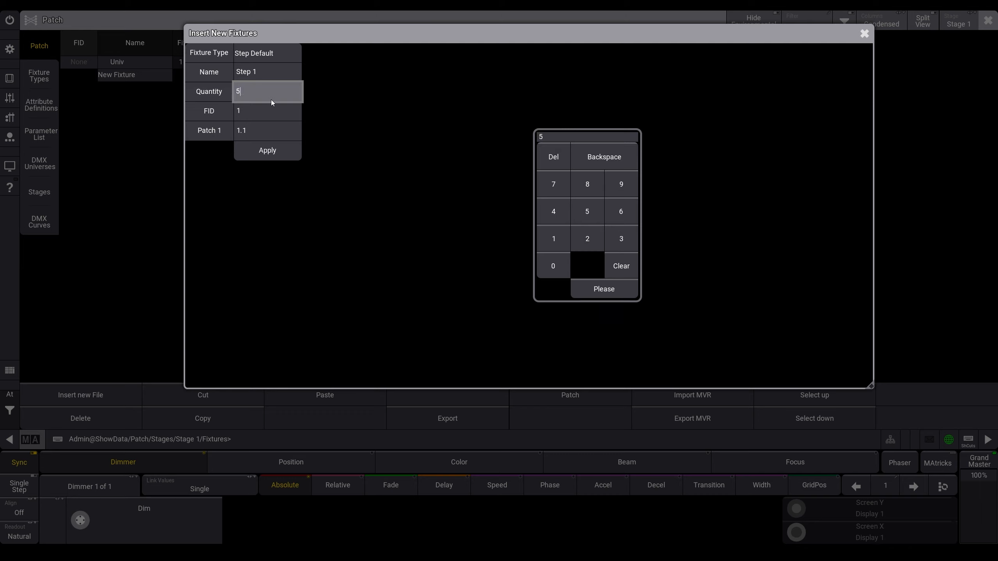
left_click(260, 112)
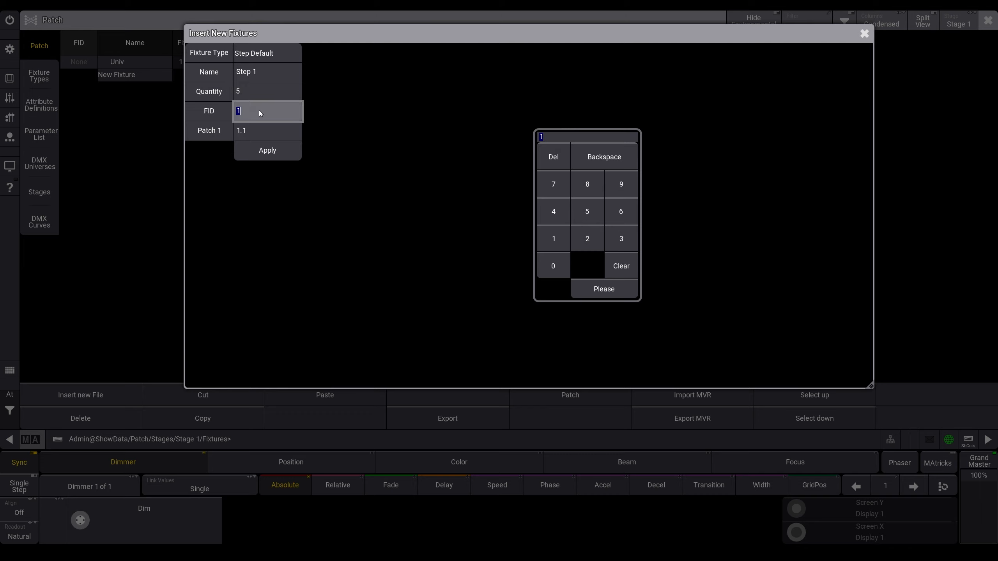
type("210")
left_click(267, 150)
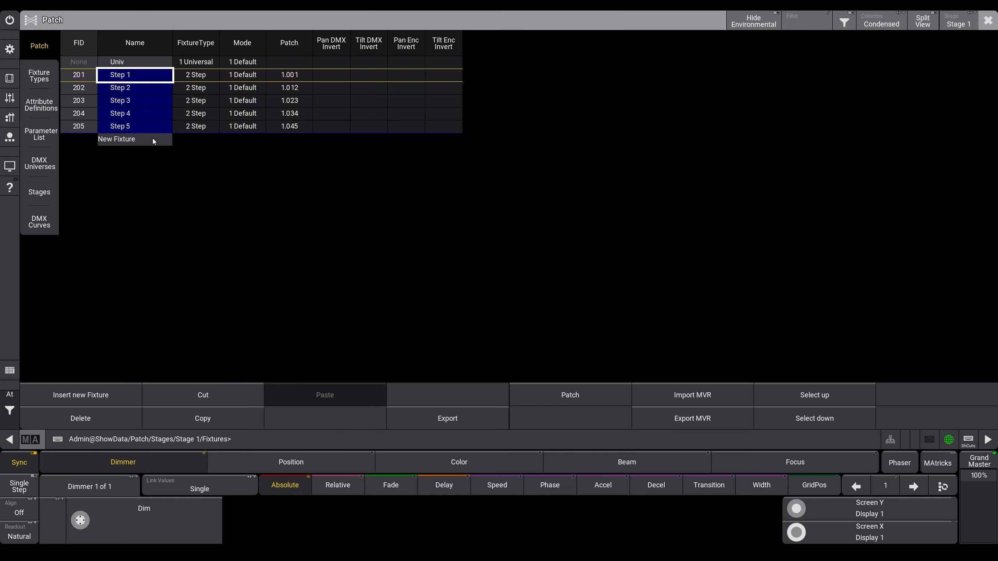
- Patch five grandMA3 Generic Dimmer fixtures in Spot 8 bit mode starting at FID 101, and leave the patch saving the changes
left_click(153, 138)
left_click(437, 82)
left_click(435, 124)
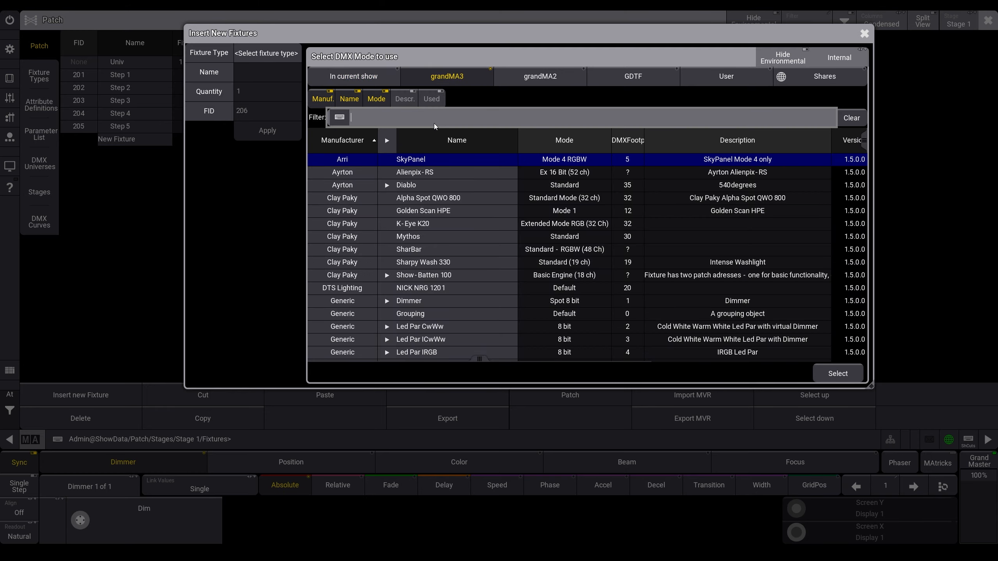
type("dim")
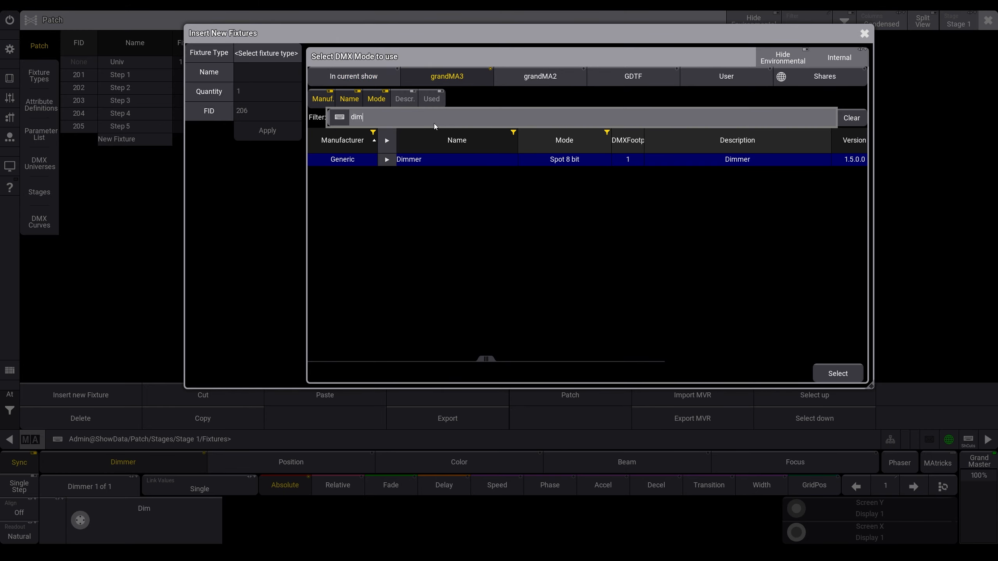
left_click(439, 155)
left_click(838, 374)
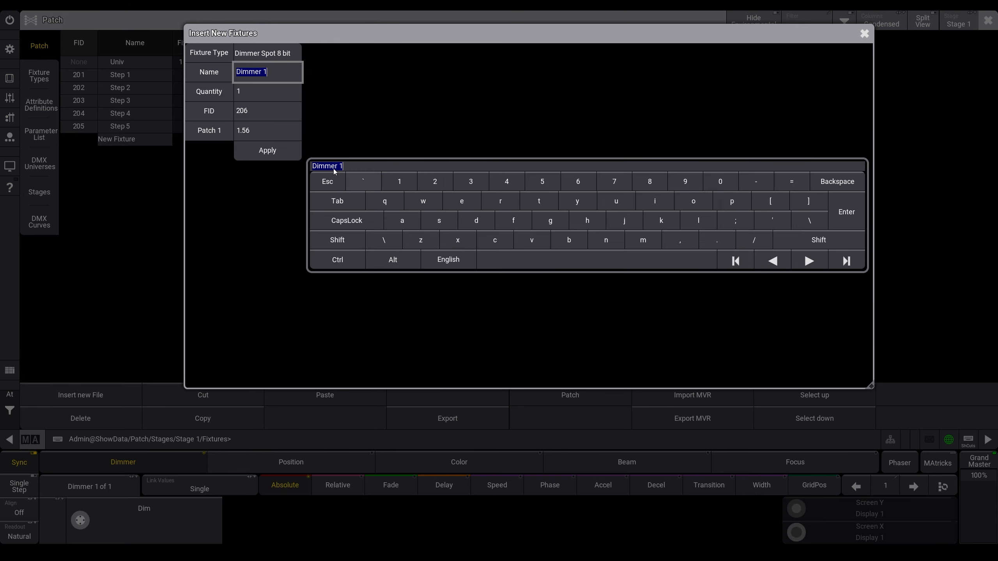
key("Return")
key("Return")
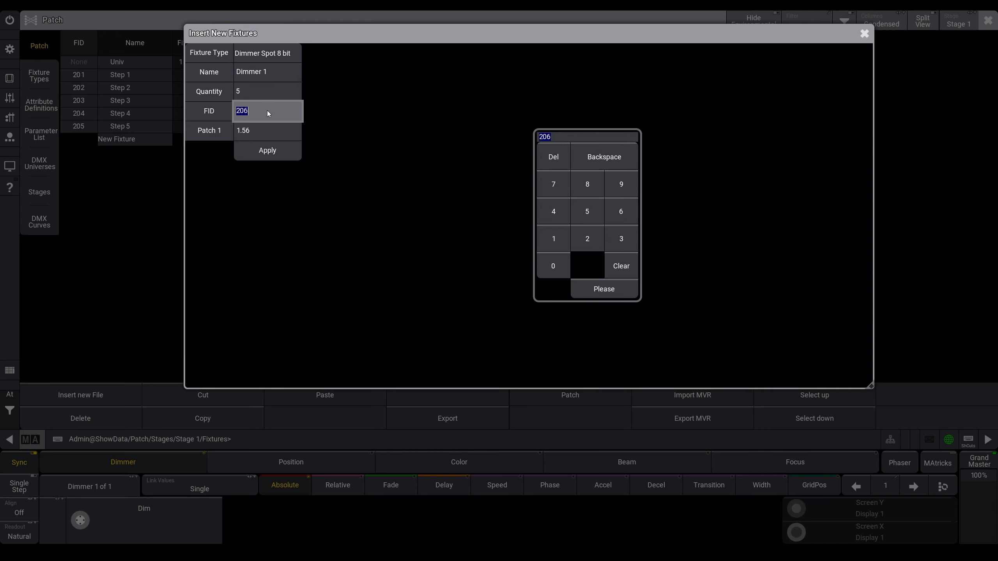
type("101")
key("Return")
key("Return")
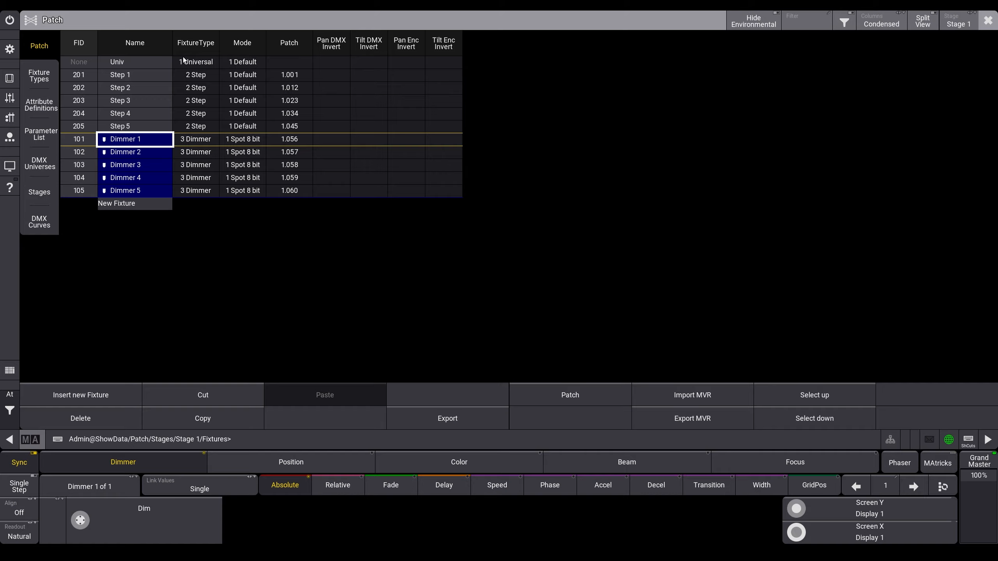
left_click(988, 20)
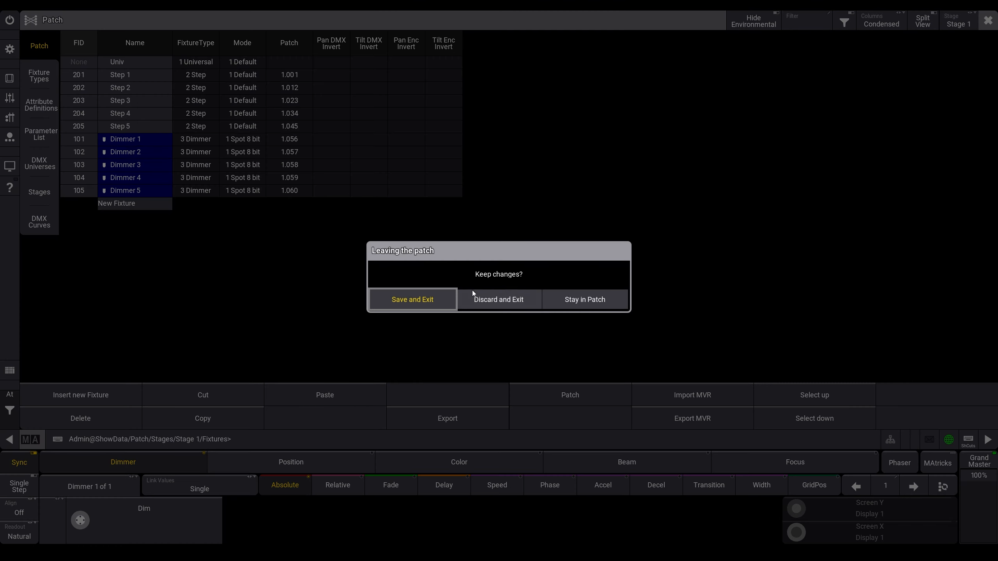
left_click(434, 294)
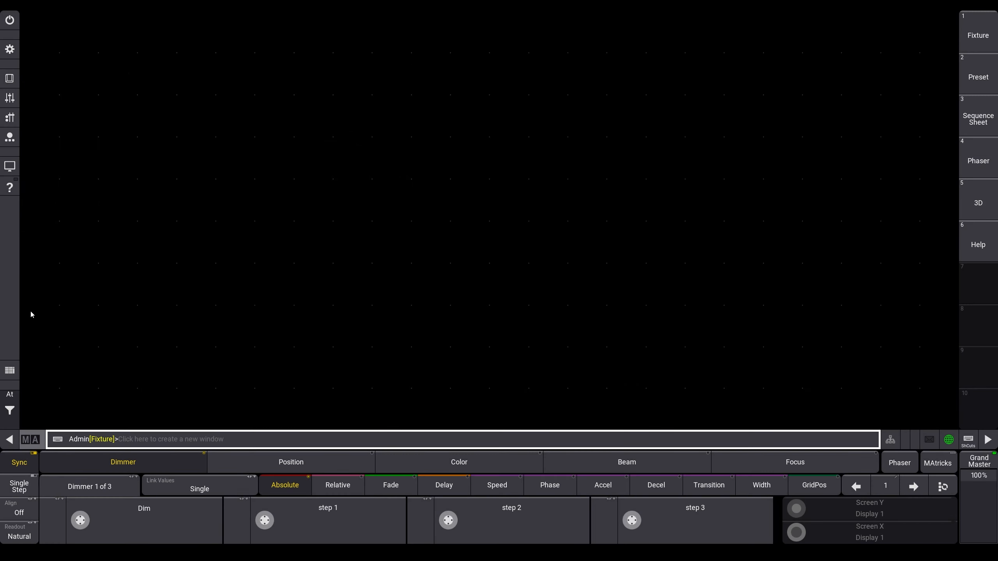
- Add a Playback window showing only the Row200 executor row, and enlarge it to fill the lower half of the view
left_click_drag(32, 314, 959, 432)
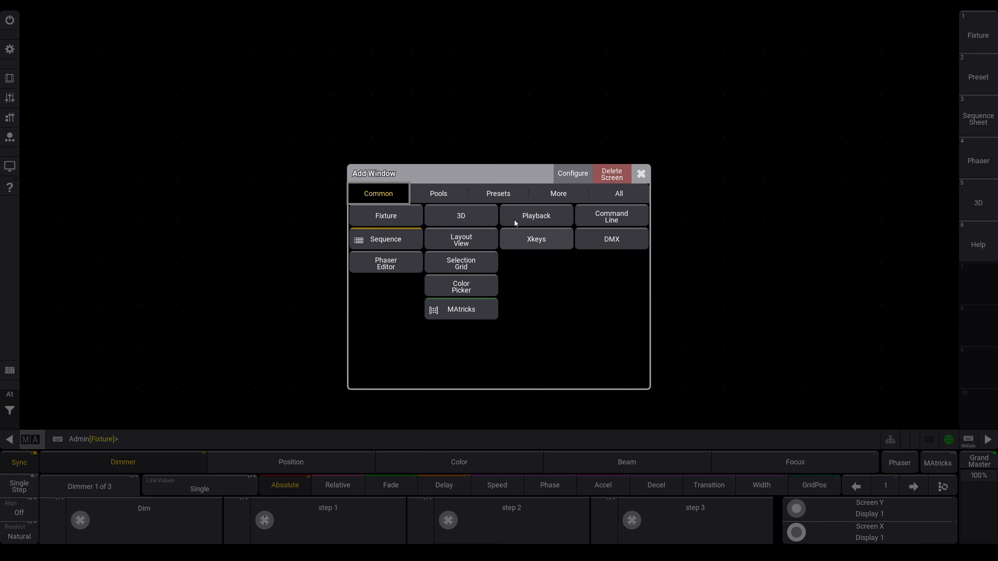
left_click(552, 220)
left_click(107, 316)
left_click(426, 248)
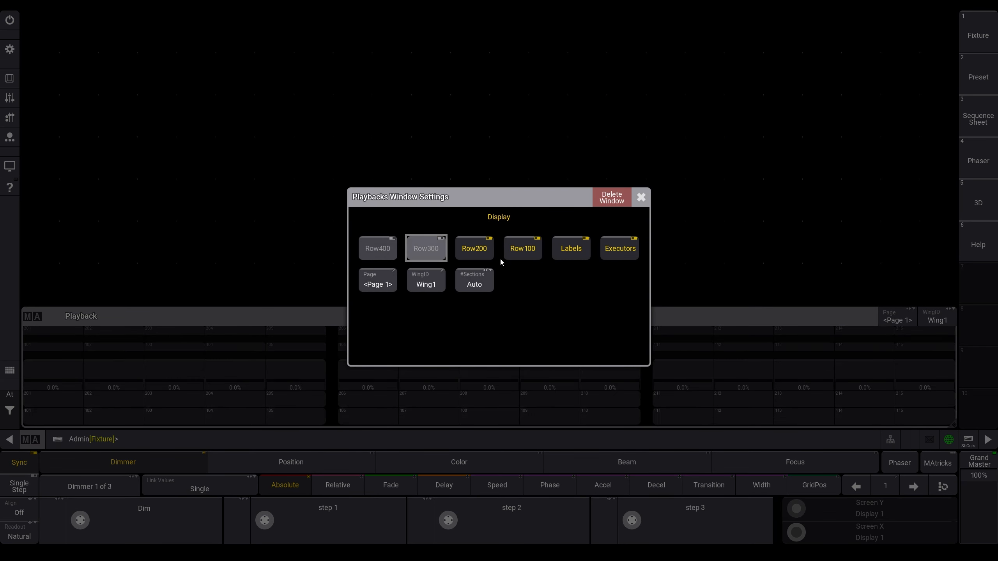
left_click(538, 249)
left_click(641, 197)
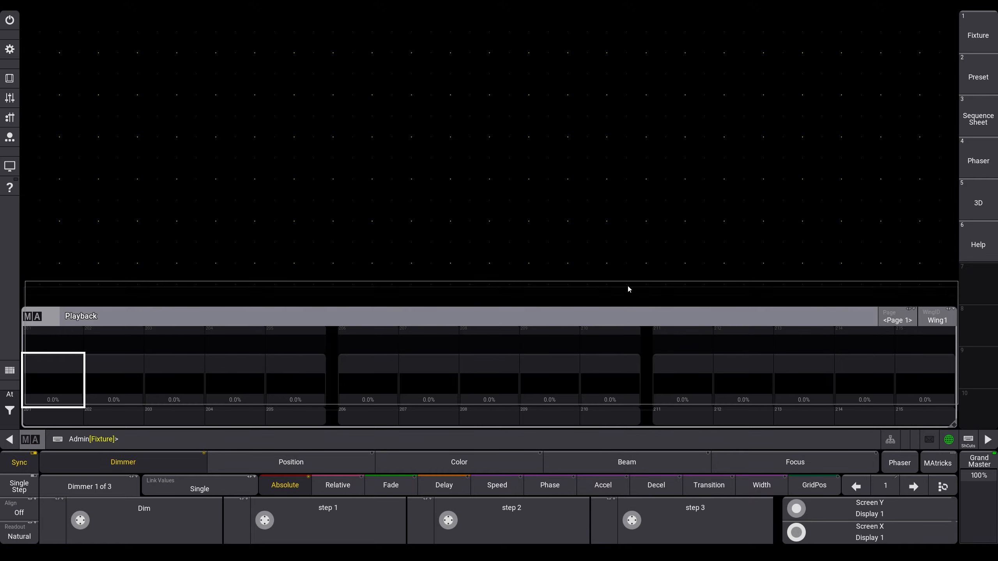
left_click_drag(628, 289, 635, 235)
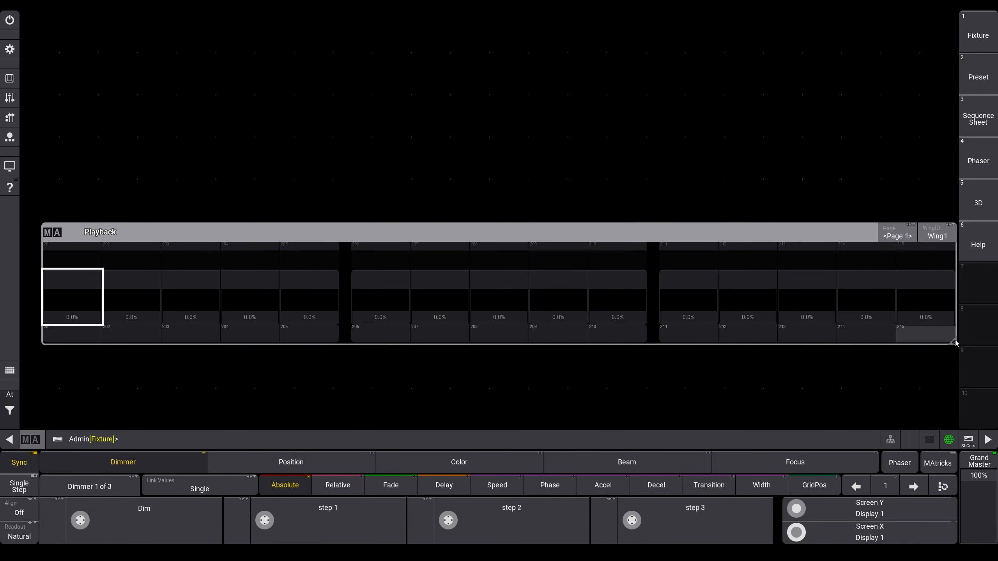
left_click_drag(955, 341, 953, 424)
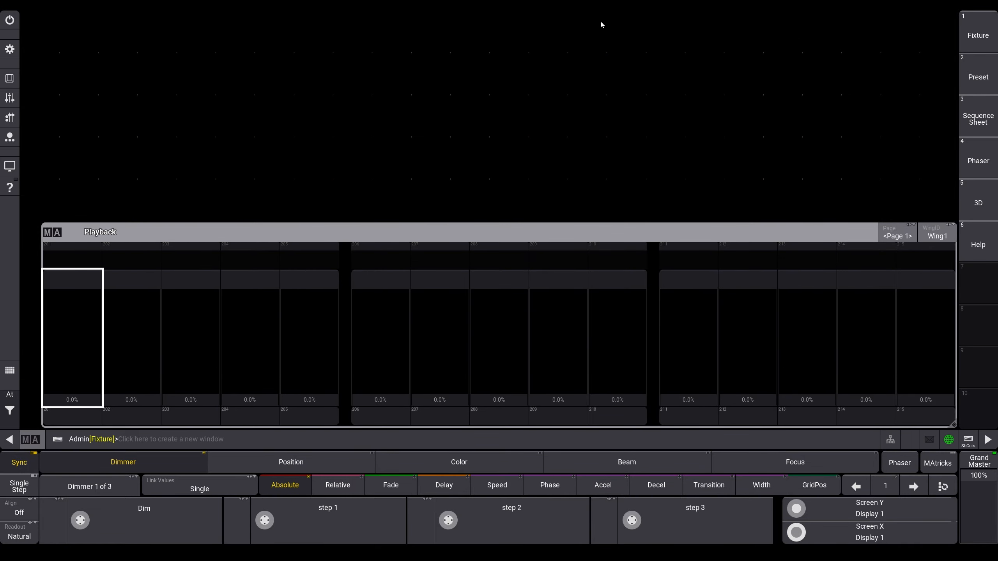
- Add a DMX sheet window above the right part of the Playback window, and extend the Playback window to the full view width
left_click_drag(578, 16, 957, 219)
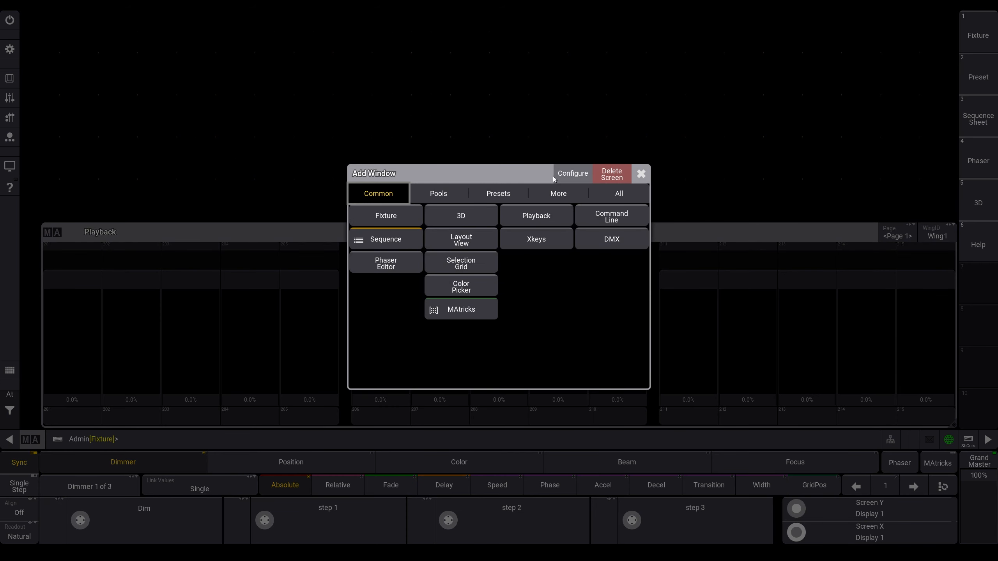
left_click(570, 196)
left_click(615, 194)
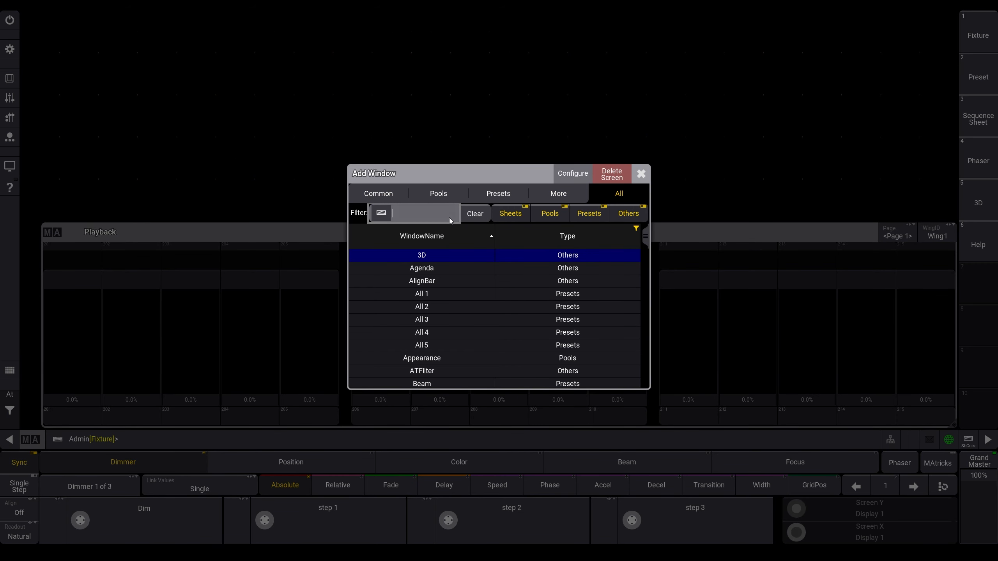
type("dmxc")
key("BackSpace")
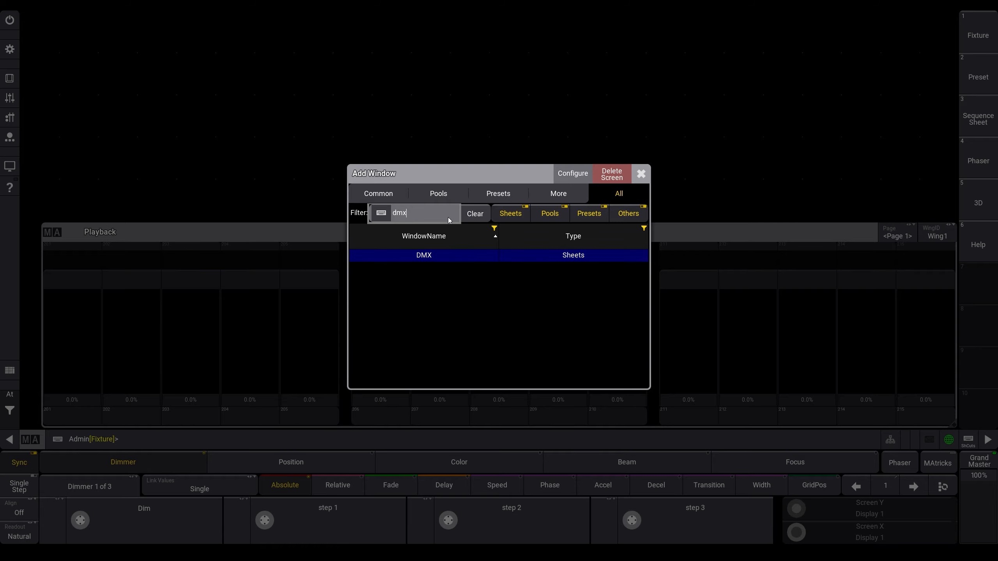
left_click(456, 256)
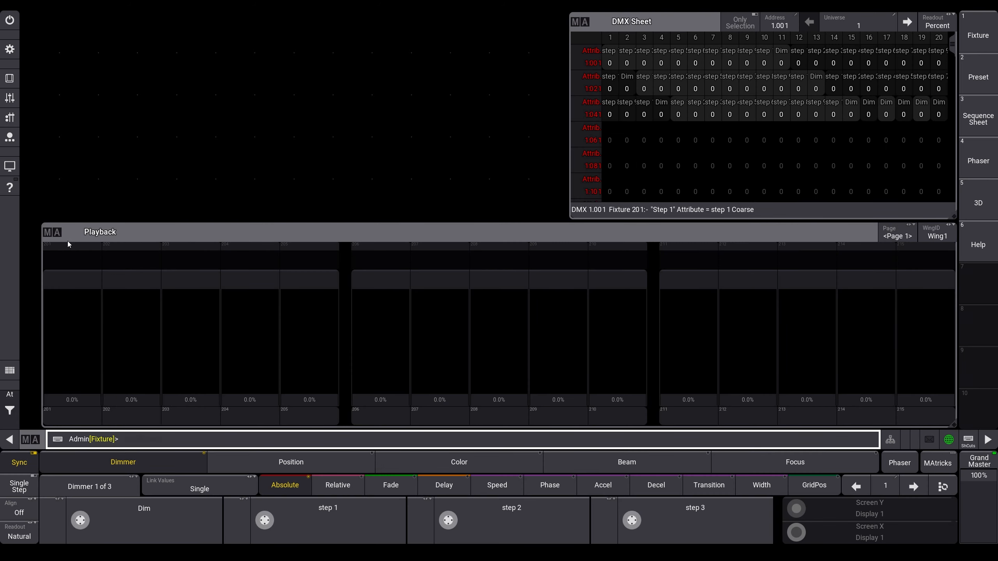
left_click_drag(102, 232, 82, 232)
left_click_drag(933, 425, 956, 428)
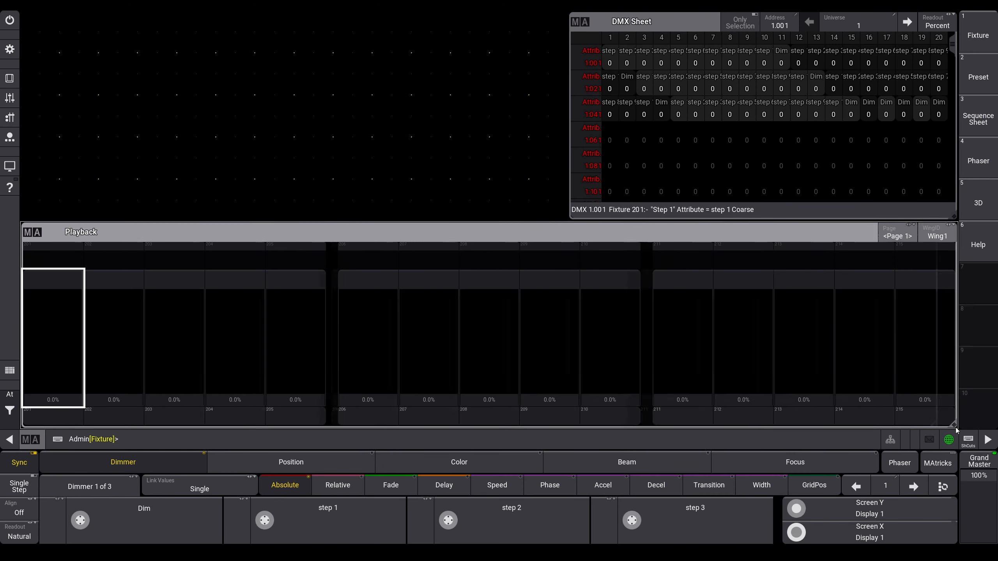
- Set the dimmer of fixture 201 to full and store it on executor 211
left_click(507, 445)
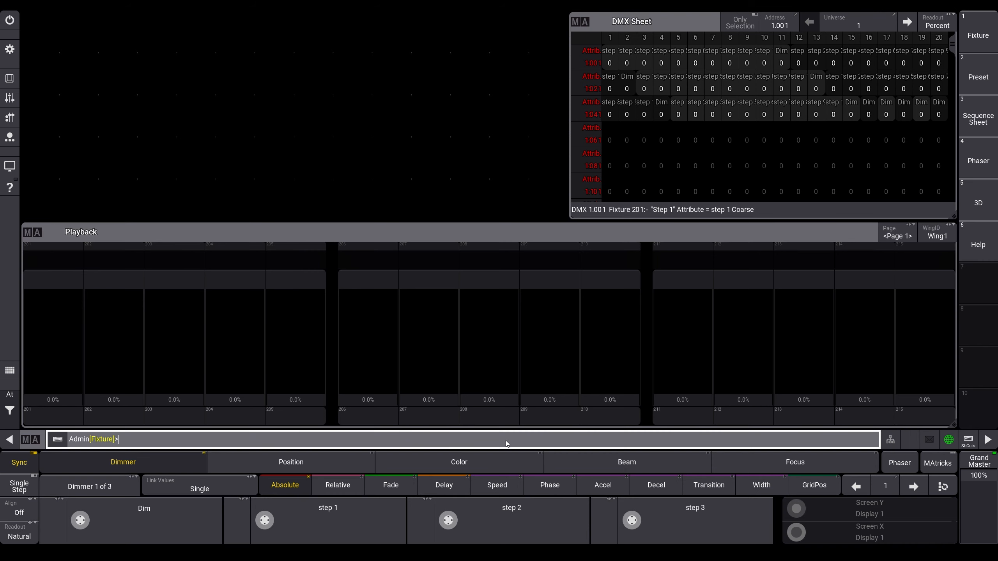
key("Return")
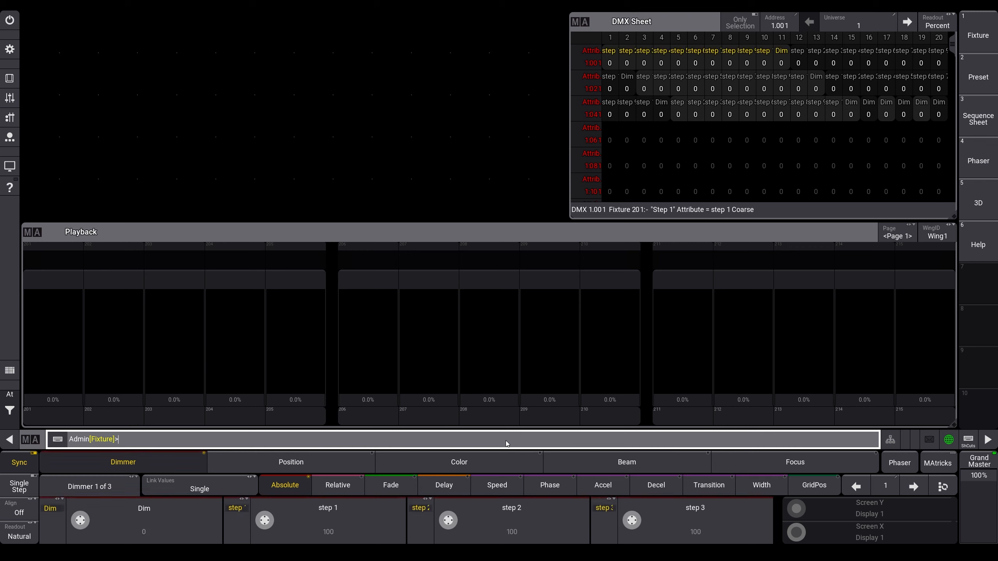
left_click(15, 399)
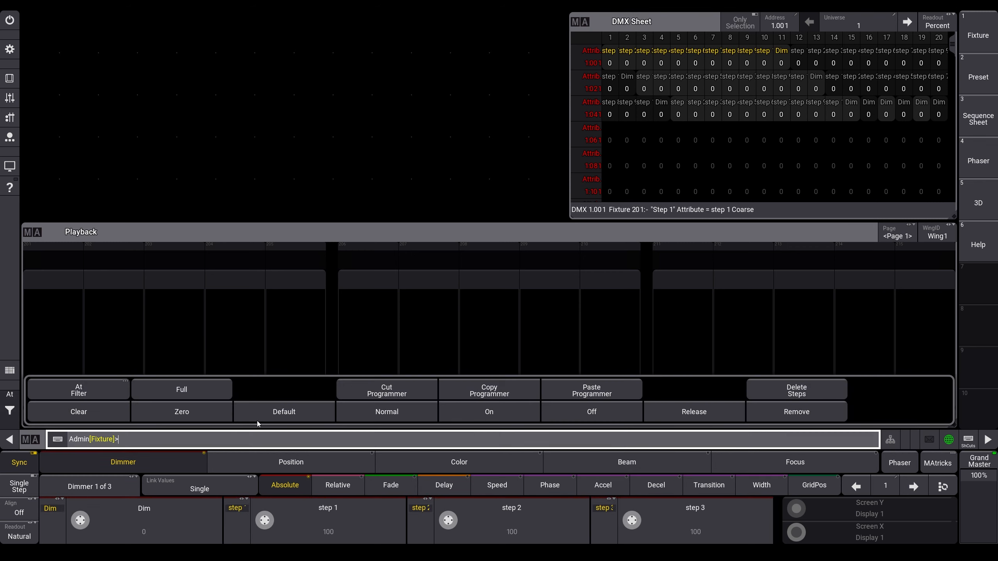
left_click(210, 390)
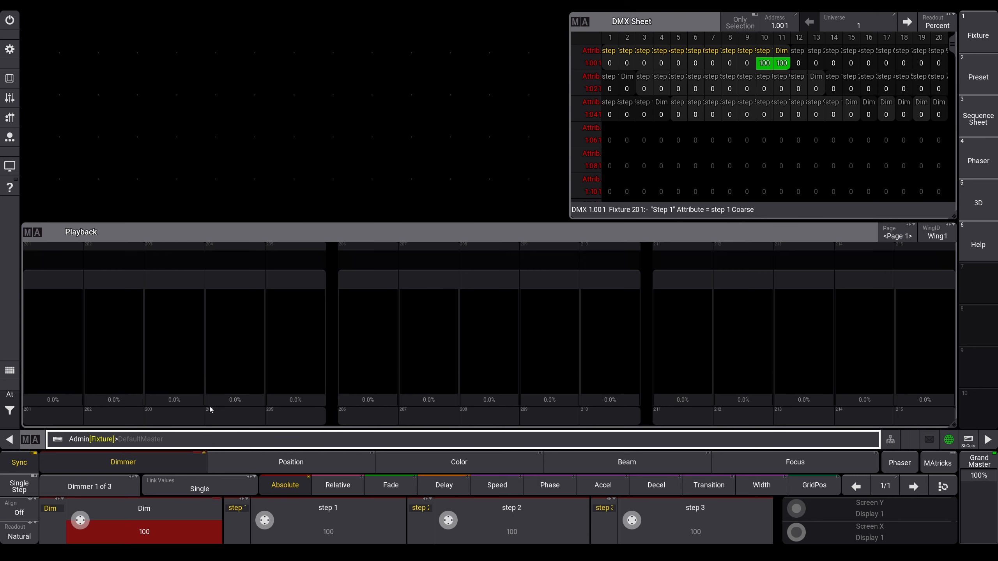
left_click(208, 445)
left_click(708, 413)
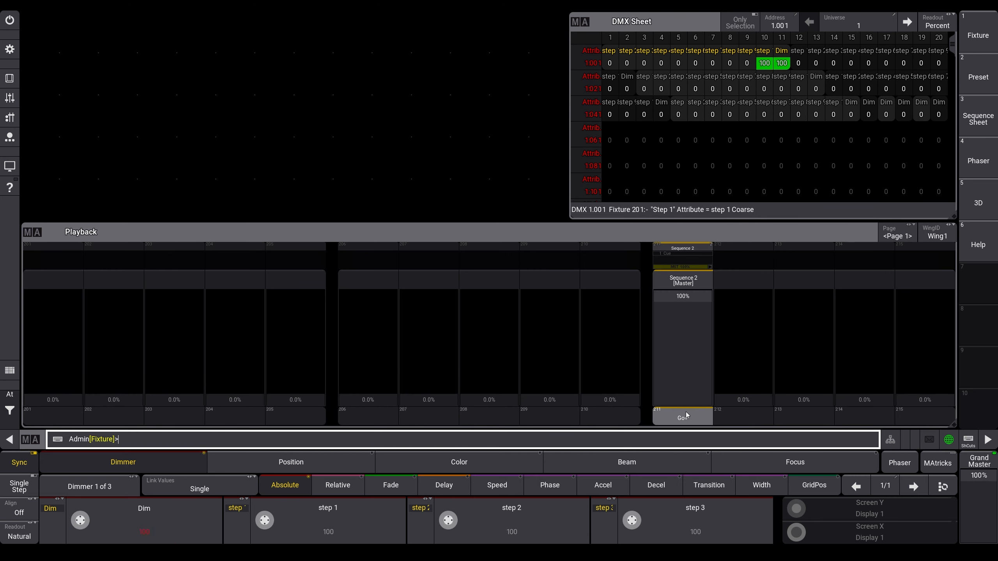
- Clear the programmer and lower the master fader of Sequence 2 to 0%
left_click(20, 408)
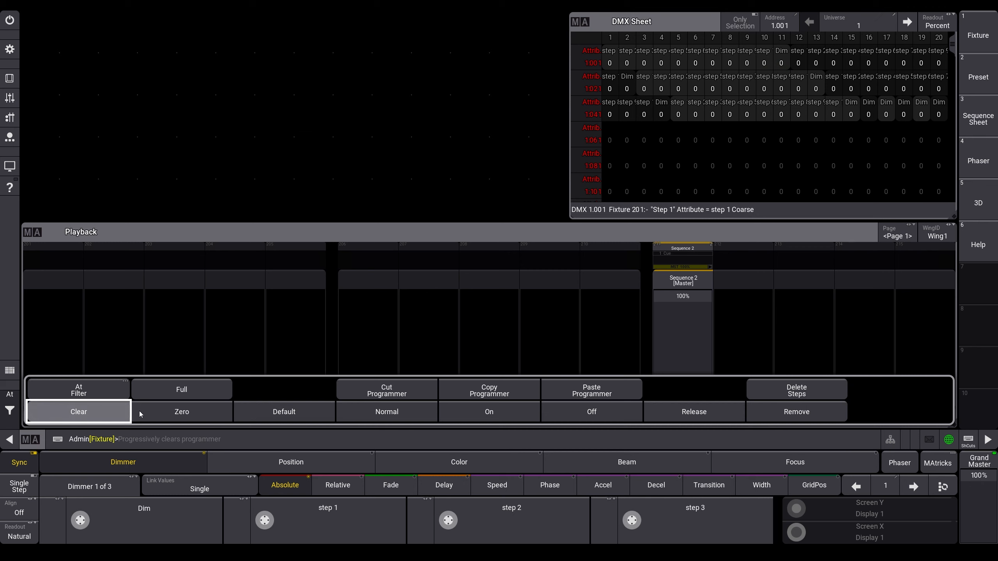
left_click(689, 318)
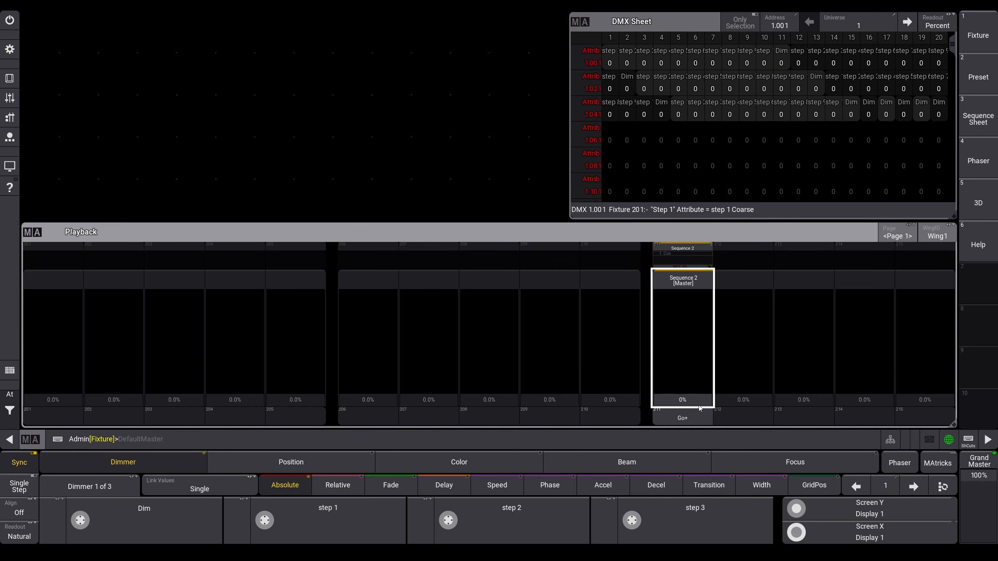